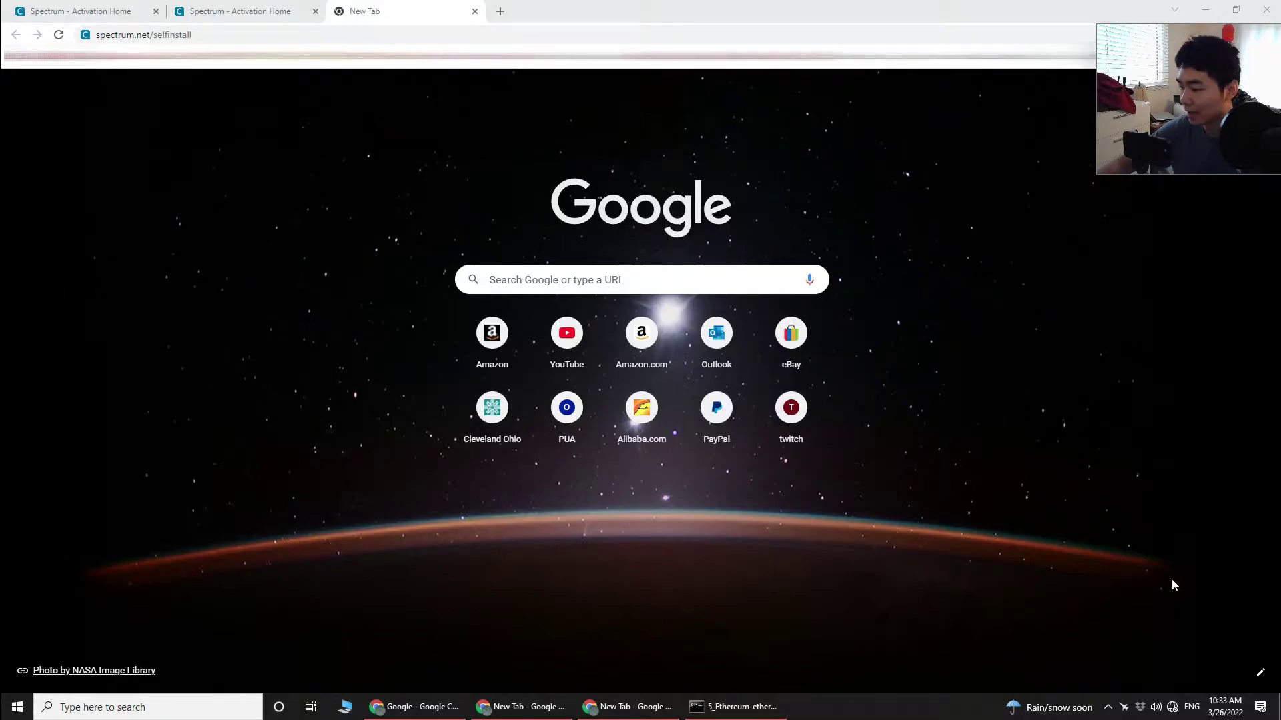
# - Switch to the second 'Spectrum - Activation Home' tab with the empty sign-in form
pyautogui.moveTo(1172, 709)
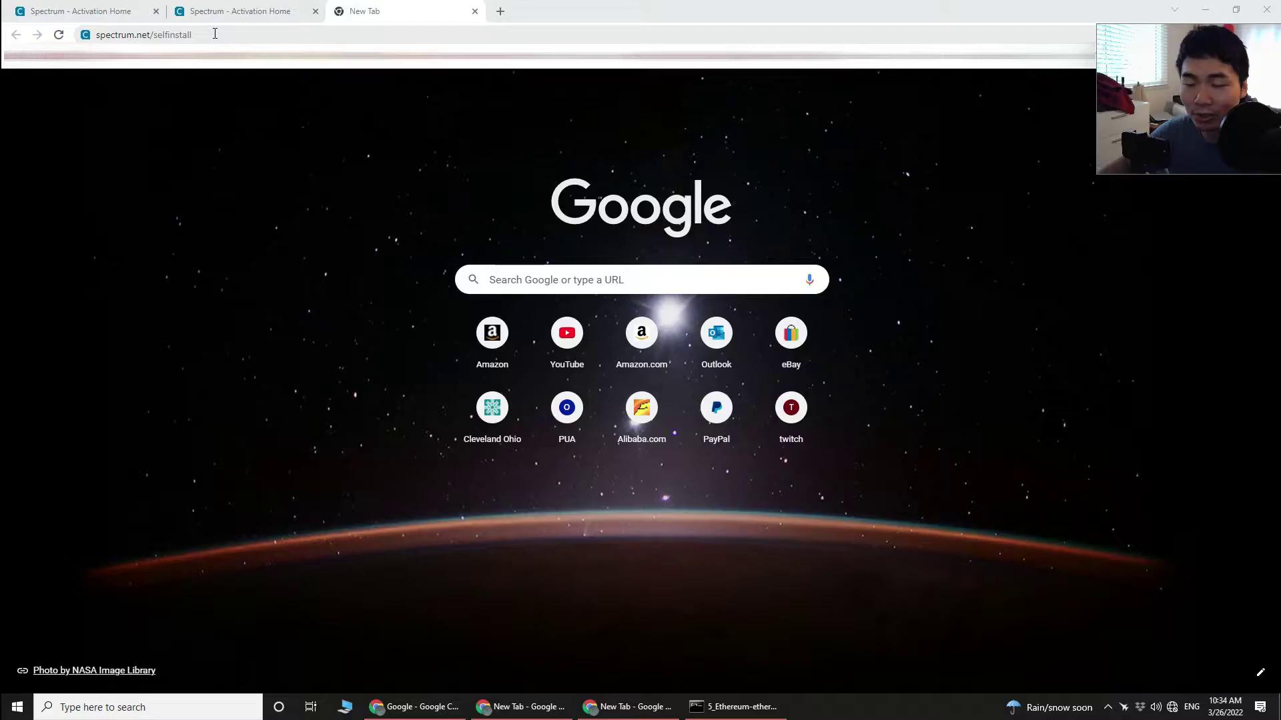
pyautogui.click(219, 9)
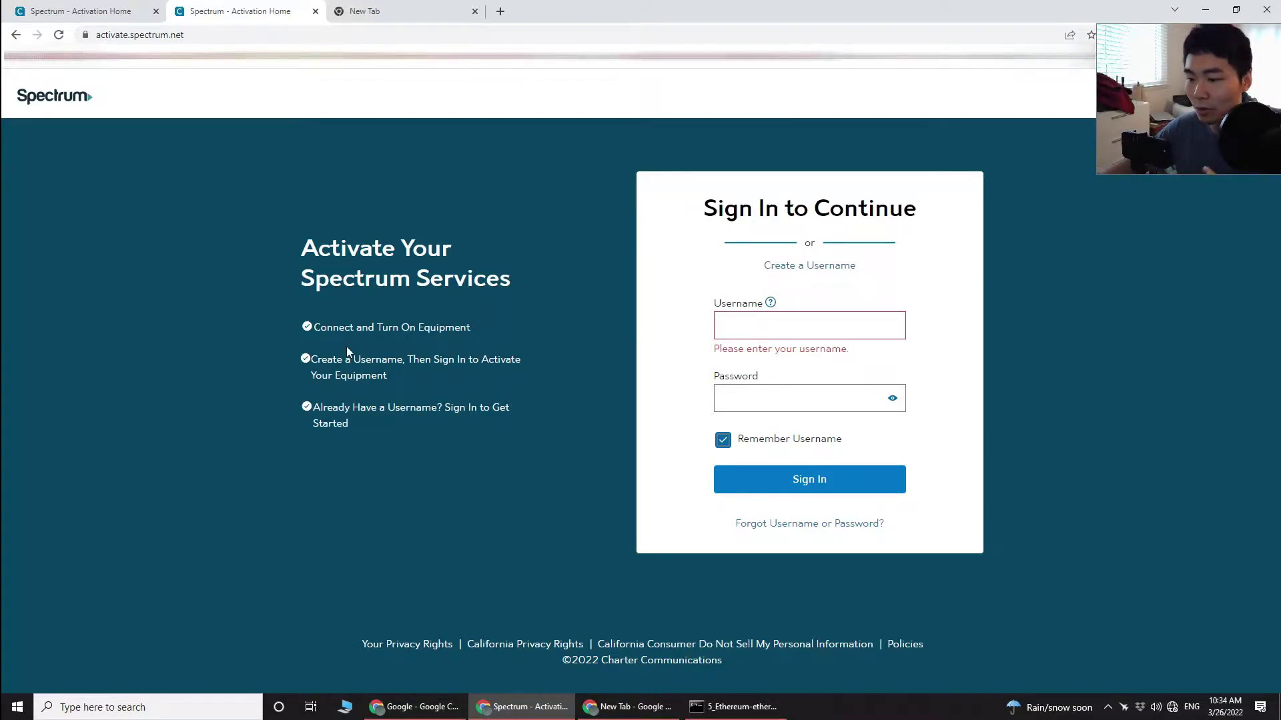
# - Look over the sign-in page's setup steps, then switch to the first Spectrum auto-activation tab
pyautogui.click(407, 10)
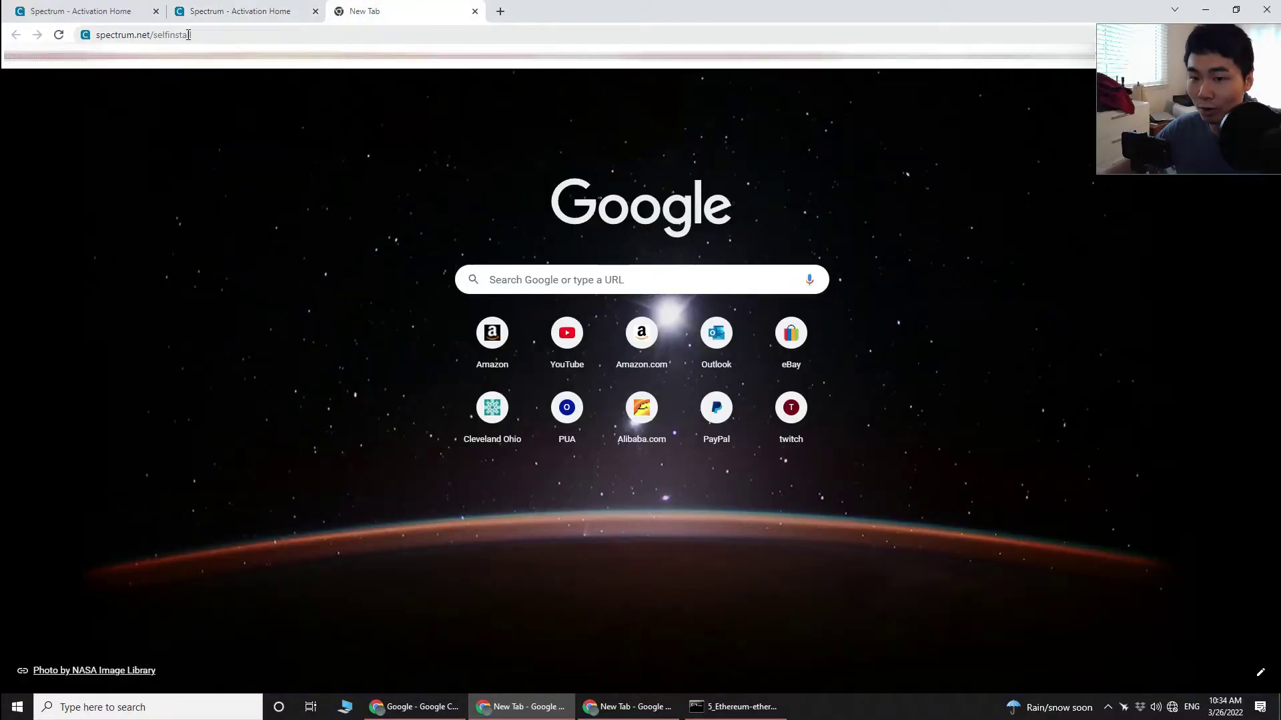
pyautogui.click(258, 11)
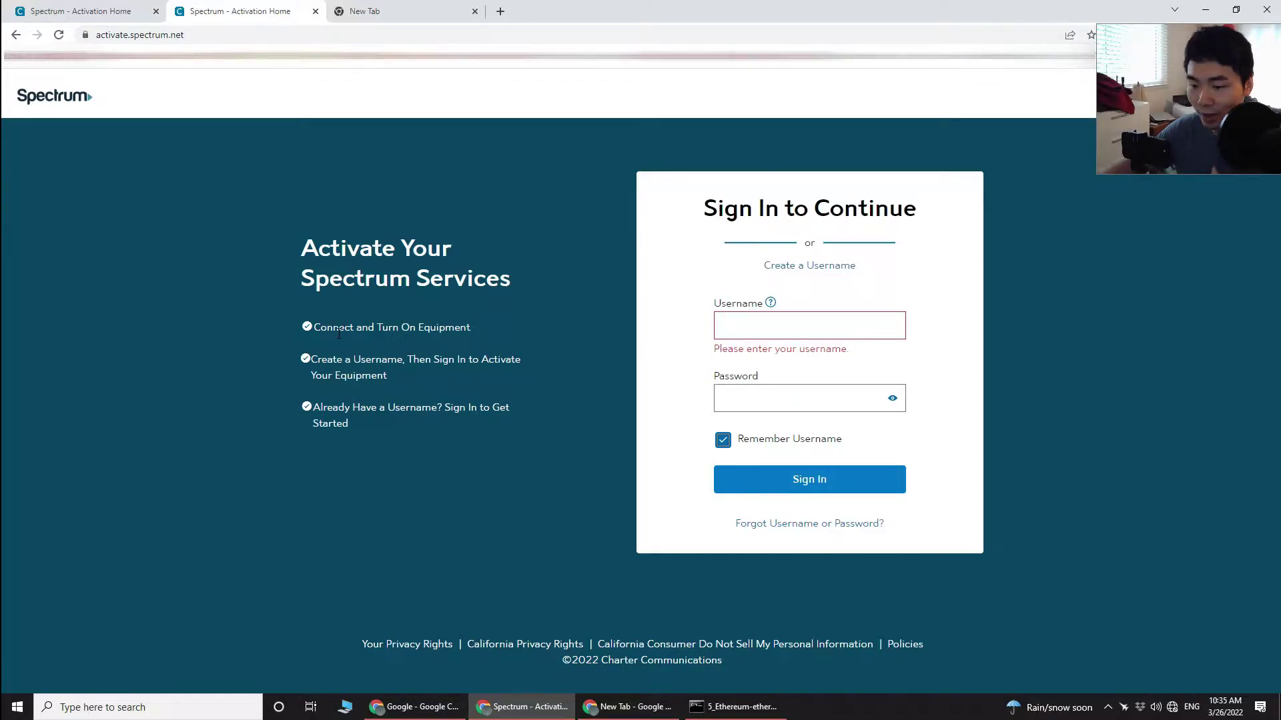
pyautogui.moveTo(334, 319); pyautogui.dragTo(425, 349)
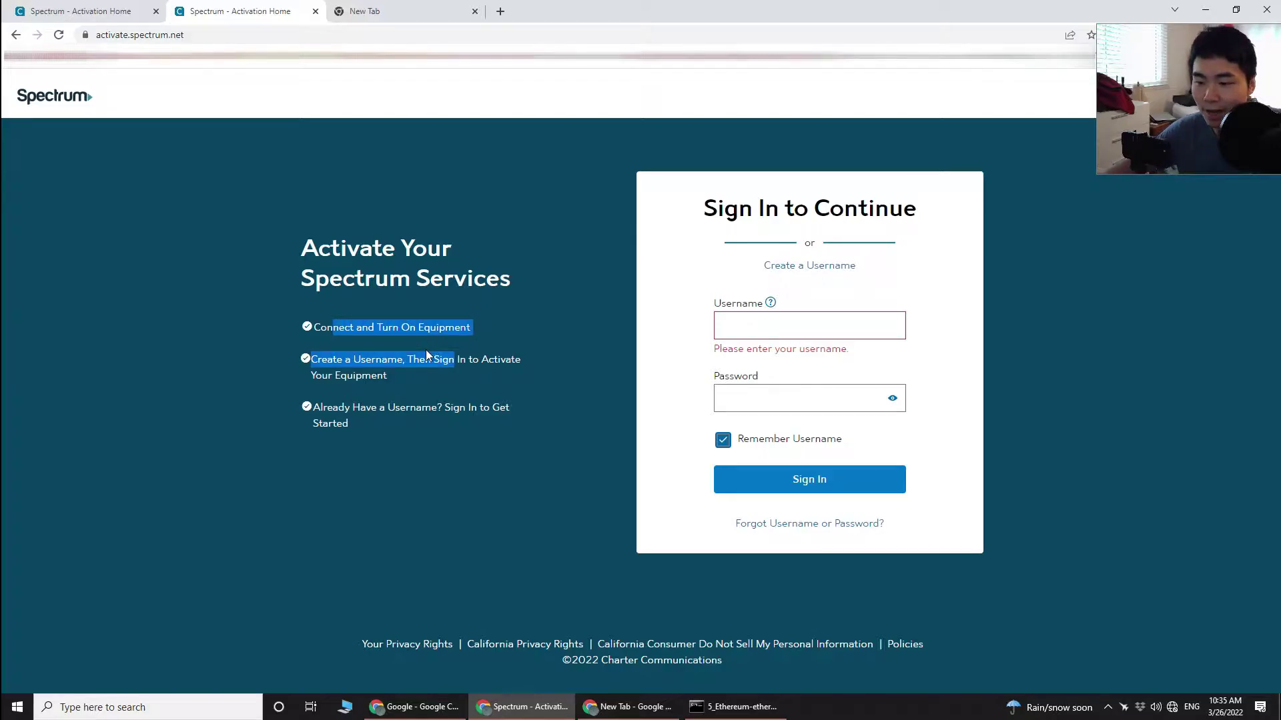
pyautogui.click(331, 364)
pyautogui.moveTo(331, 363); pyautogui.dragTo(471, 380)
pyautogui.moveTo(352, 408); pyautogui.dragTo(469, 413)
pyautogui.hotkey('ctrl', 'shift', 'Tab')
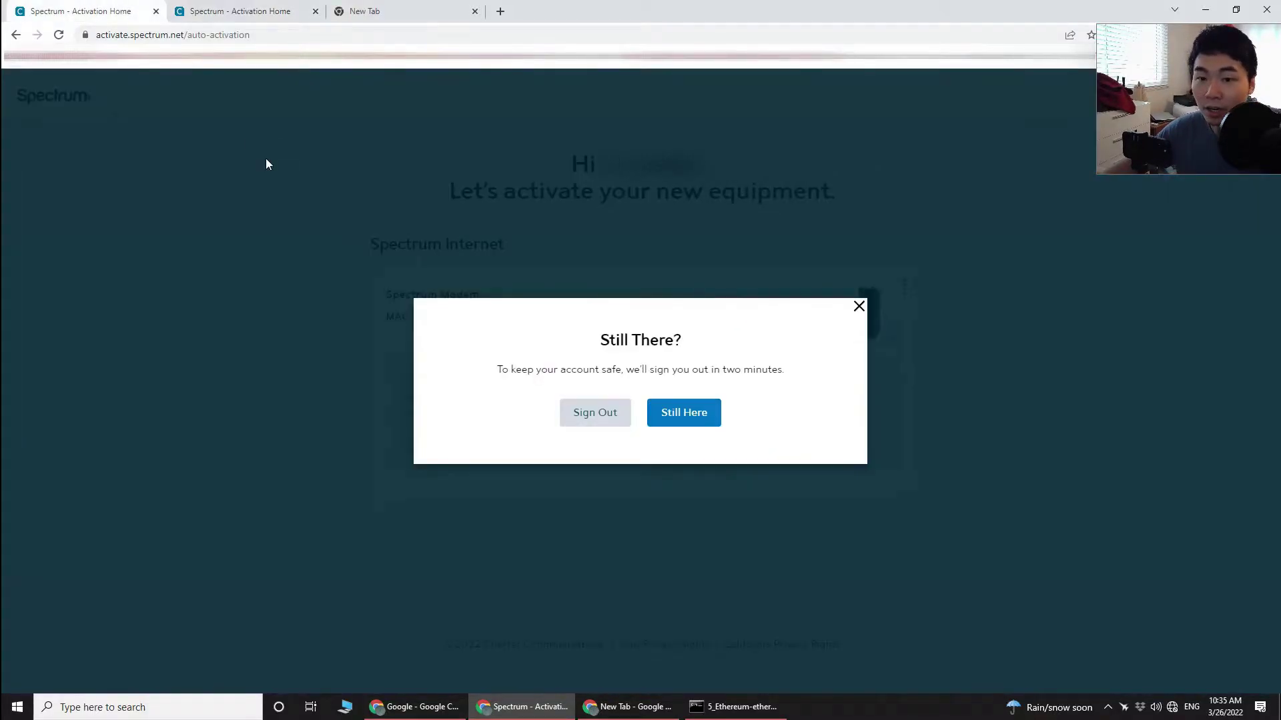
# - Choose Still Here to stay signed in, and select the offline modem's MAC address
pyautogui.click(679, 415)
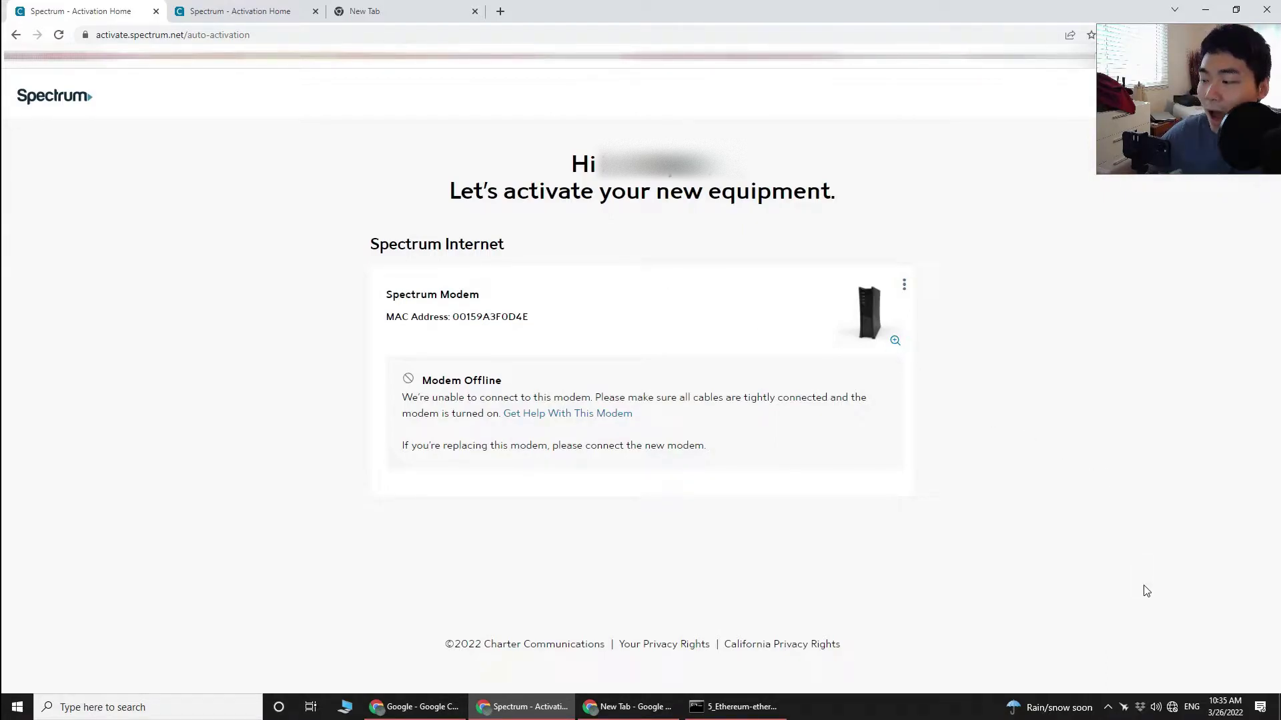
pyautogui.moveTo(1174, 711)
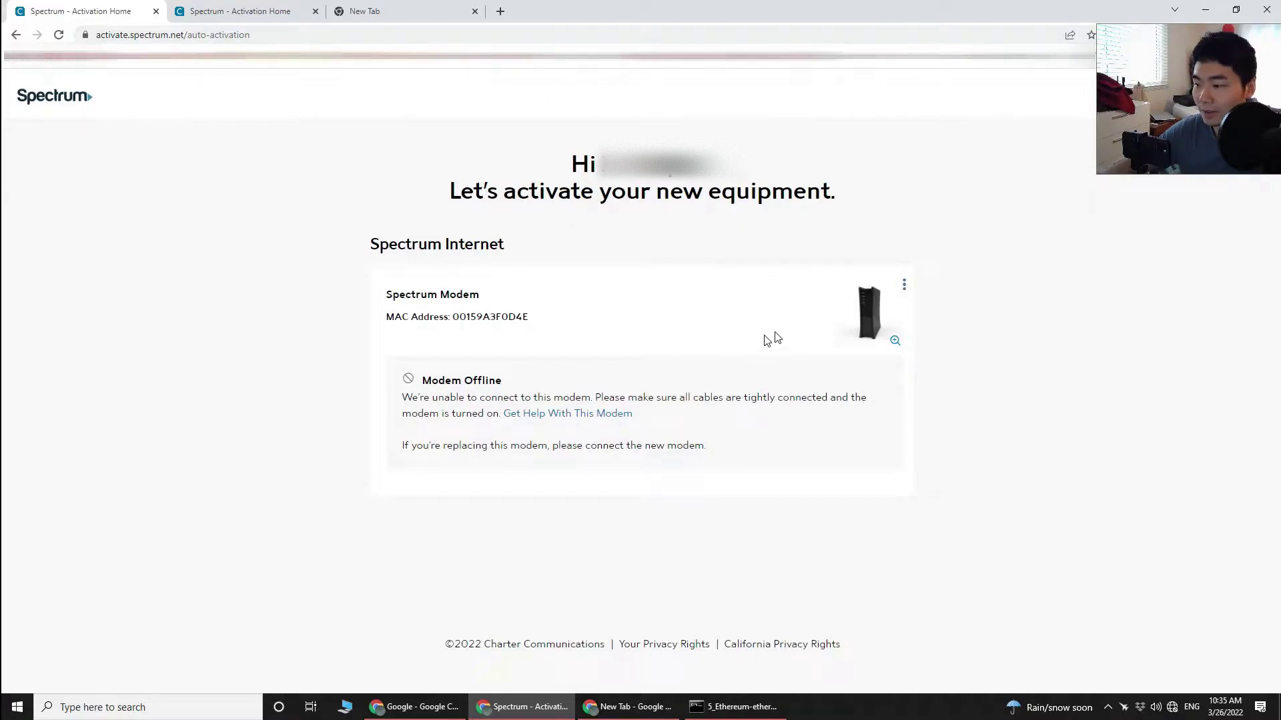
pyautogui.moveTo(453, 318); pyautogui.dragTo(544, 320)
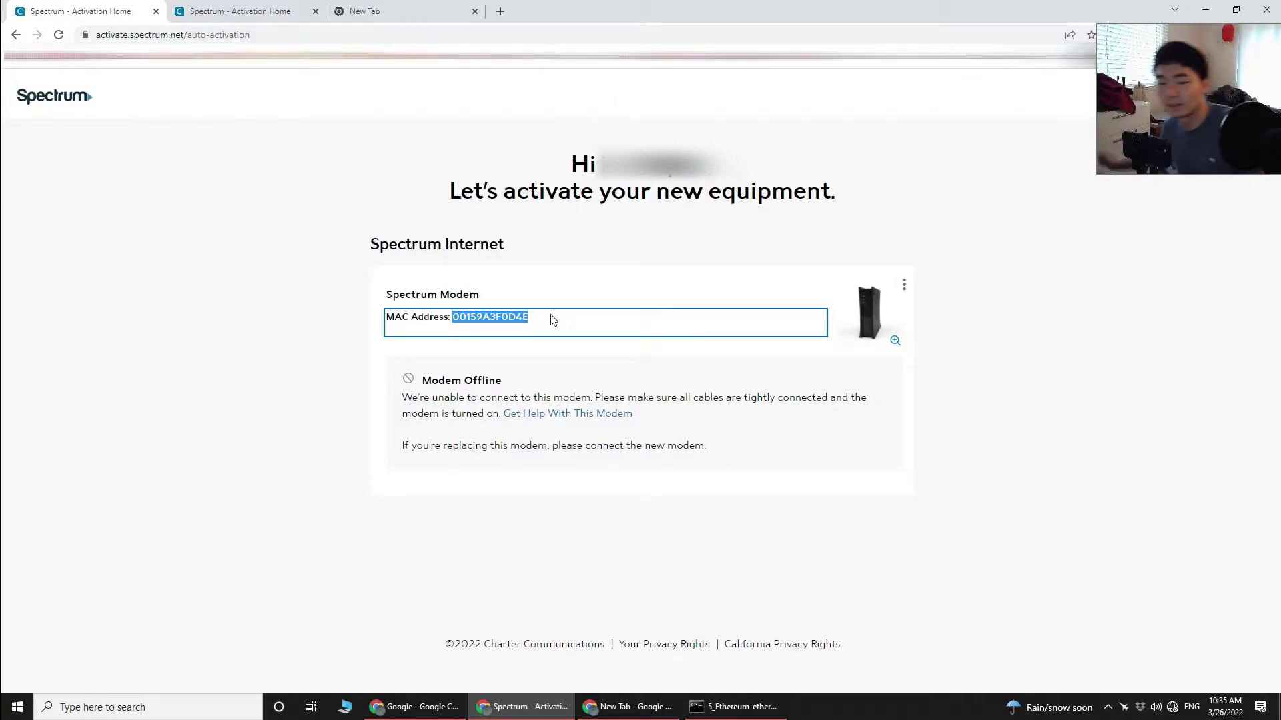
pyautogui.click(960, 331)
# - Use Replace Modem to submit the new modem's MAC address for activation, which returns Unexpected Error
pyautogui.click(904, 287)
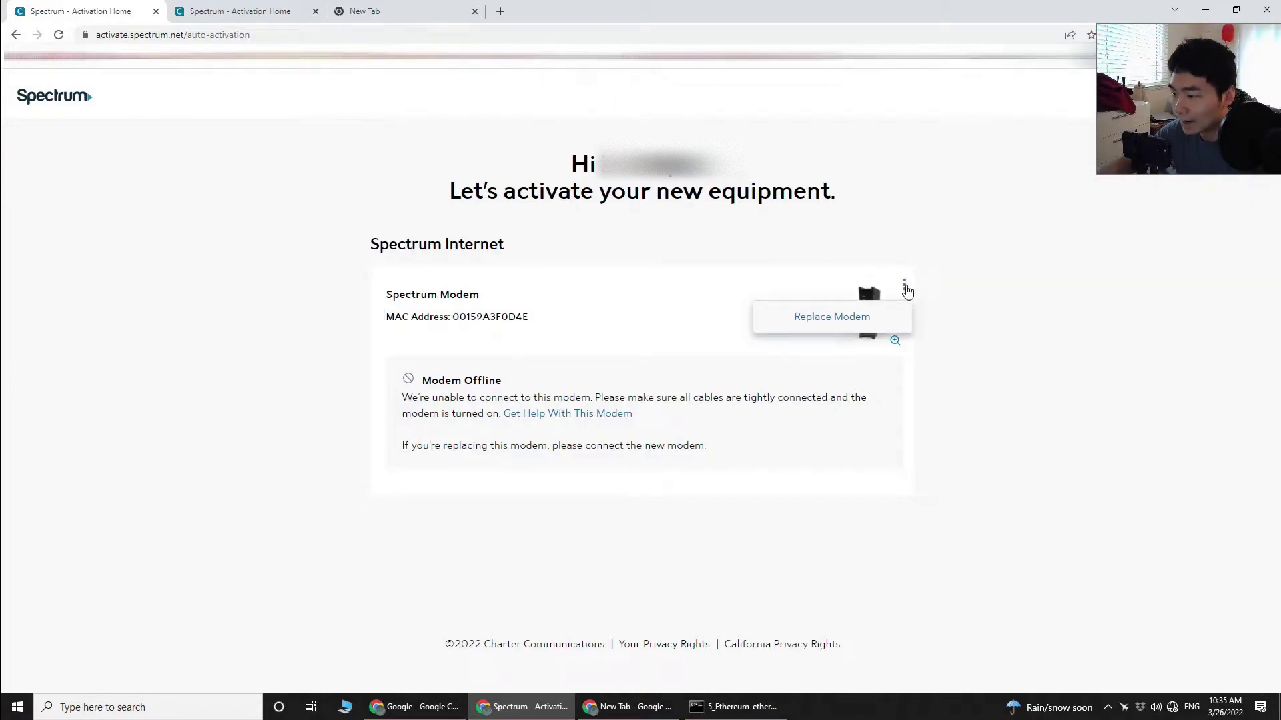
pyautogui.click(853, 316)
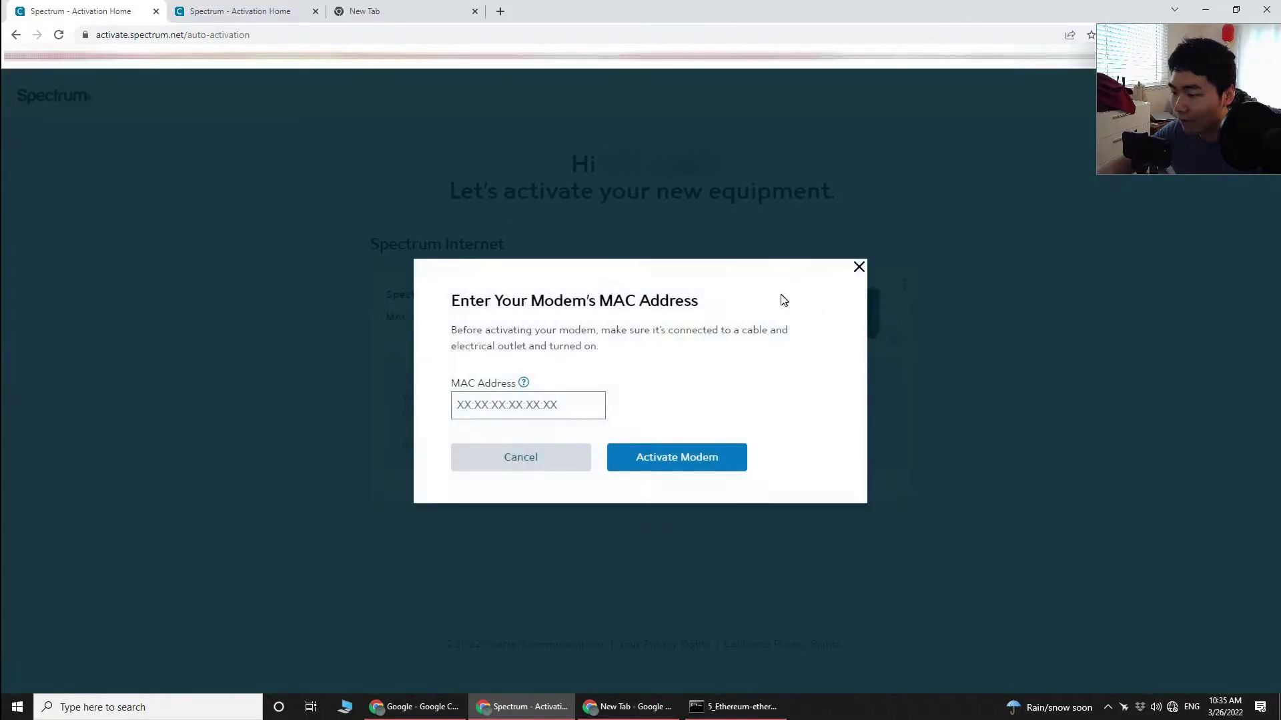
pyautogui.click(528, 408)
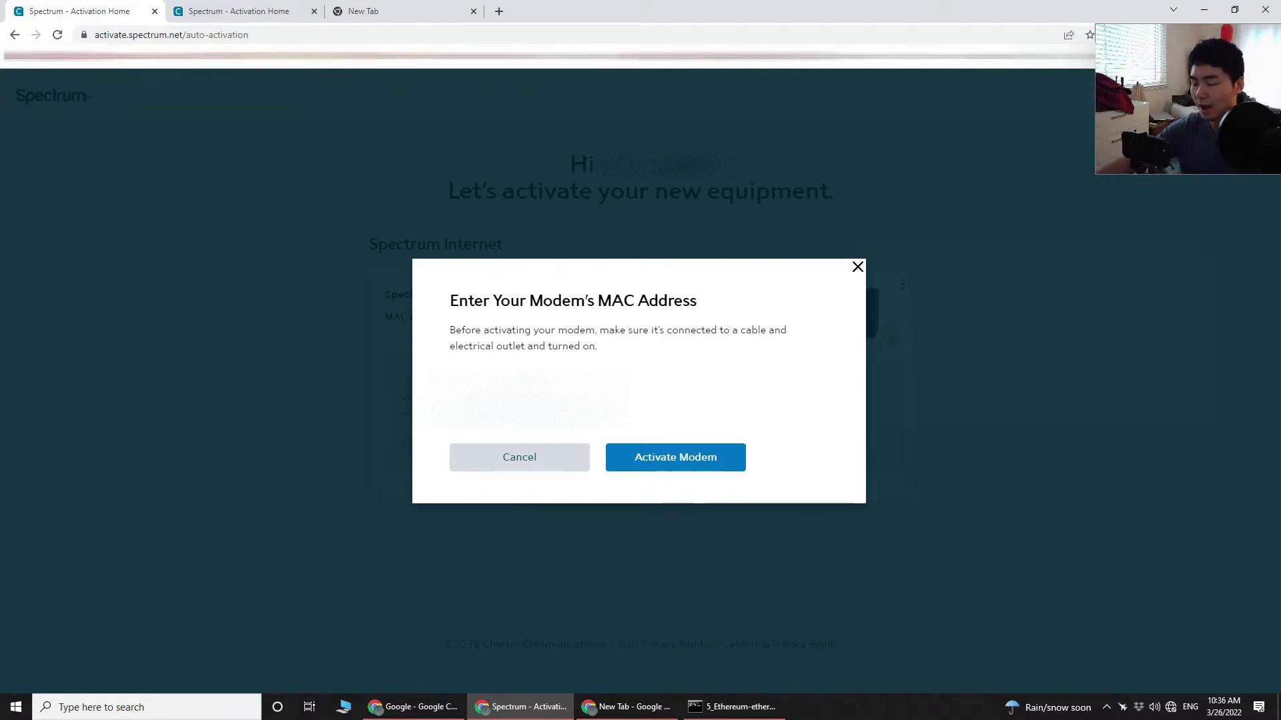
pyautogui.click(681, 464)
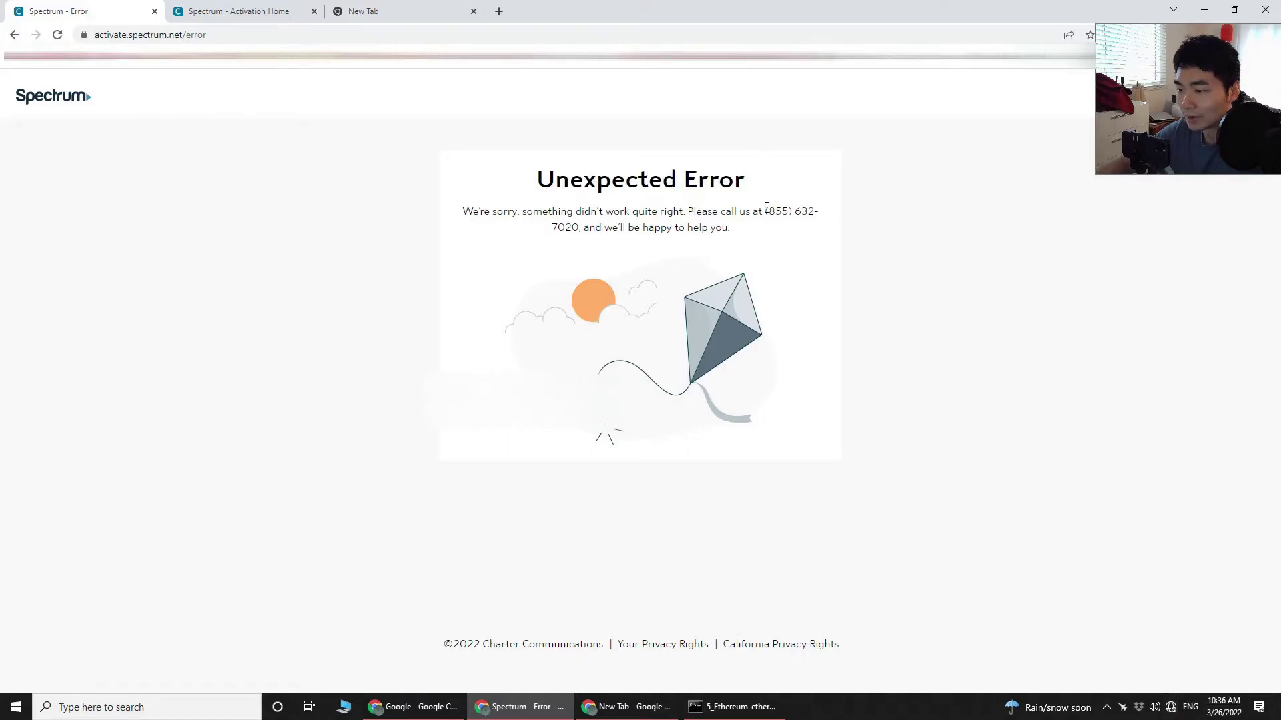
# - Note the support number, then sign in on the Activation Home tab using saved credentials
pyautogui.moveTo(765, 211); pyautogui.dragTo(571, 227)
pyautogui.click(689, 277)
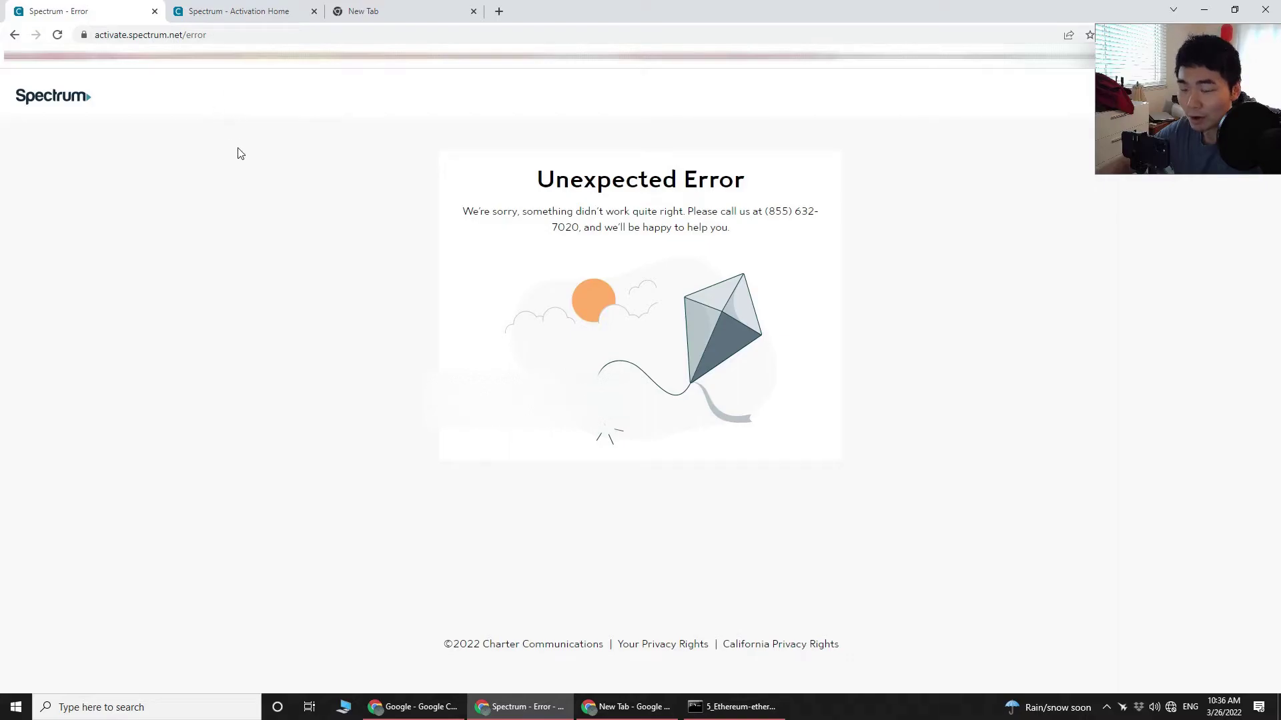
pyautogui.click(264, 6)
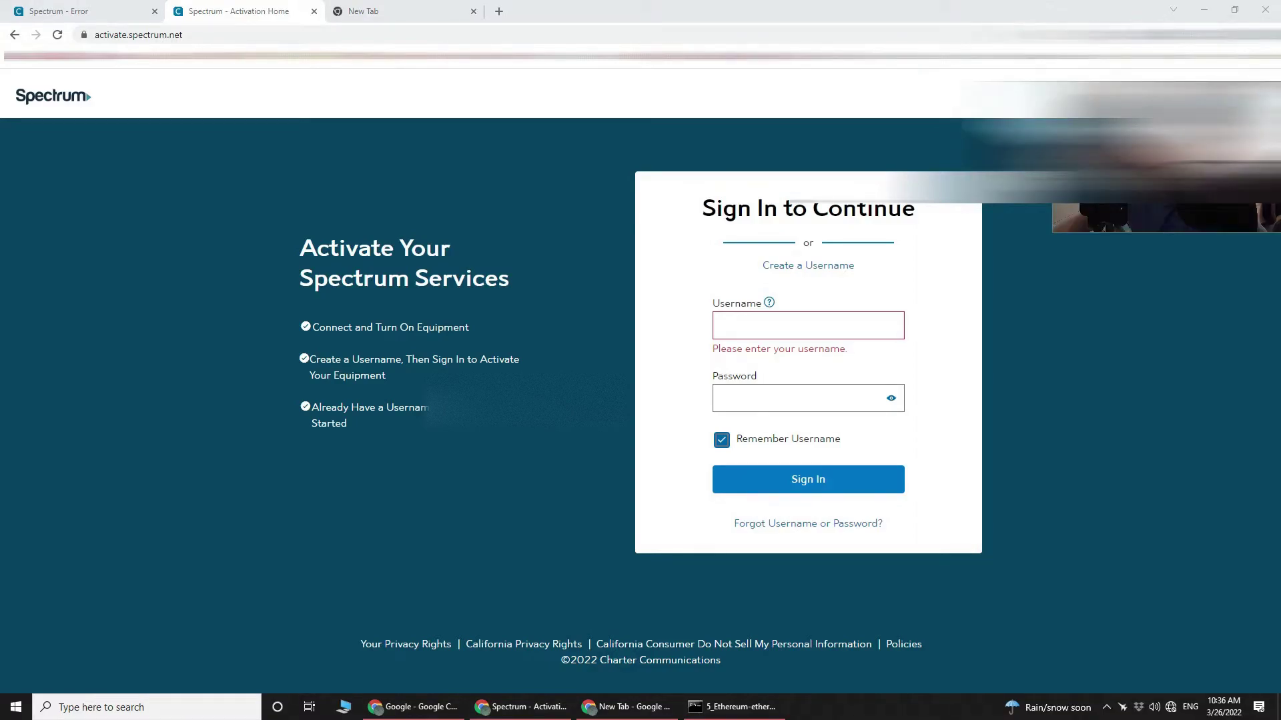
pyautogui.click(1194, 35)
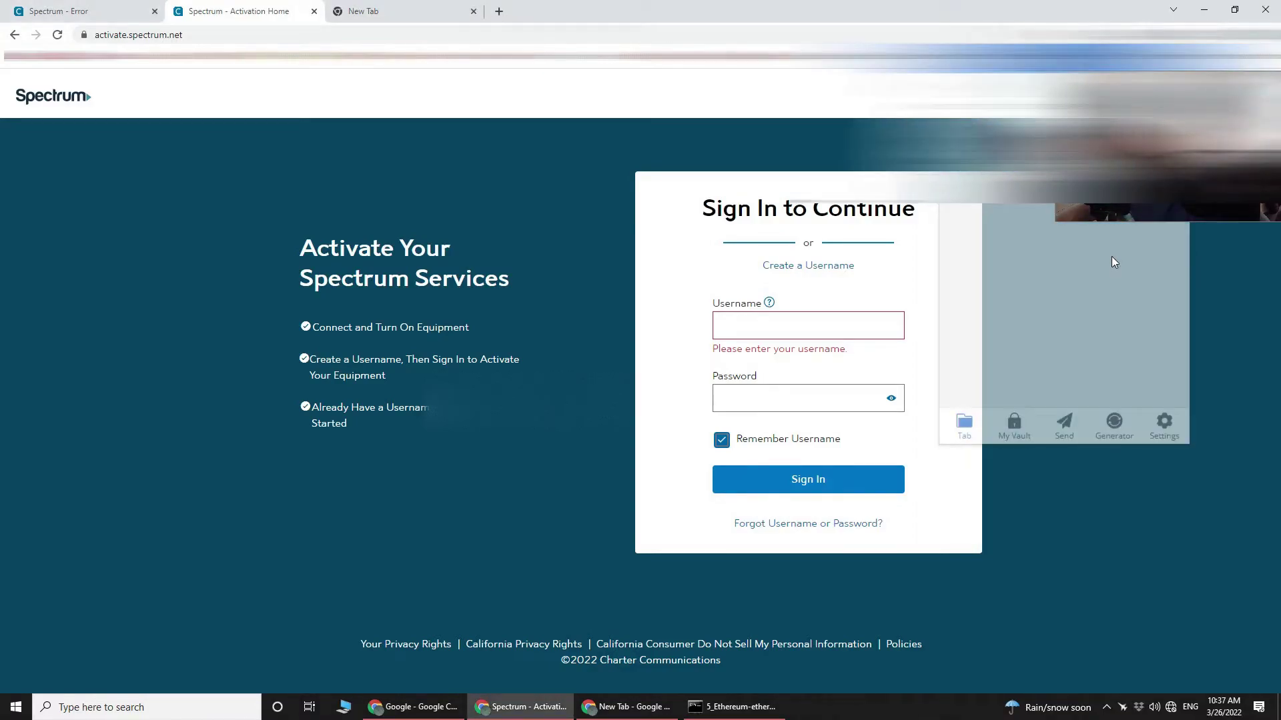
pyautogui.click(1075, 294)
pyautogui.click(868, 484)
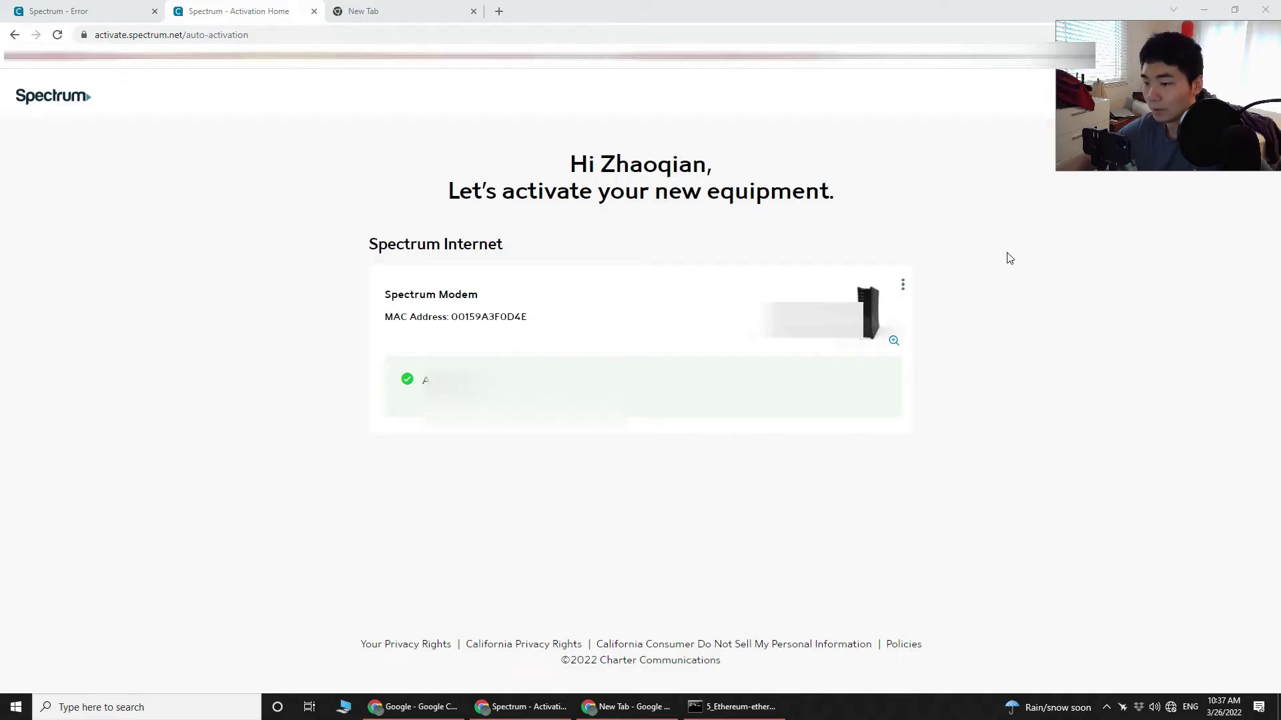
# - Retry Replace Modem from the modem card's menu and submit the new modem again
pyautogui.click(903, 286)
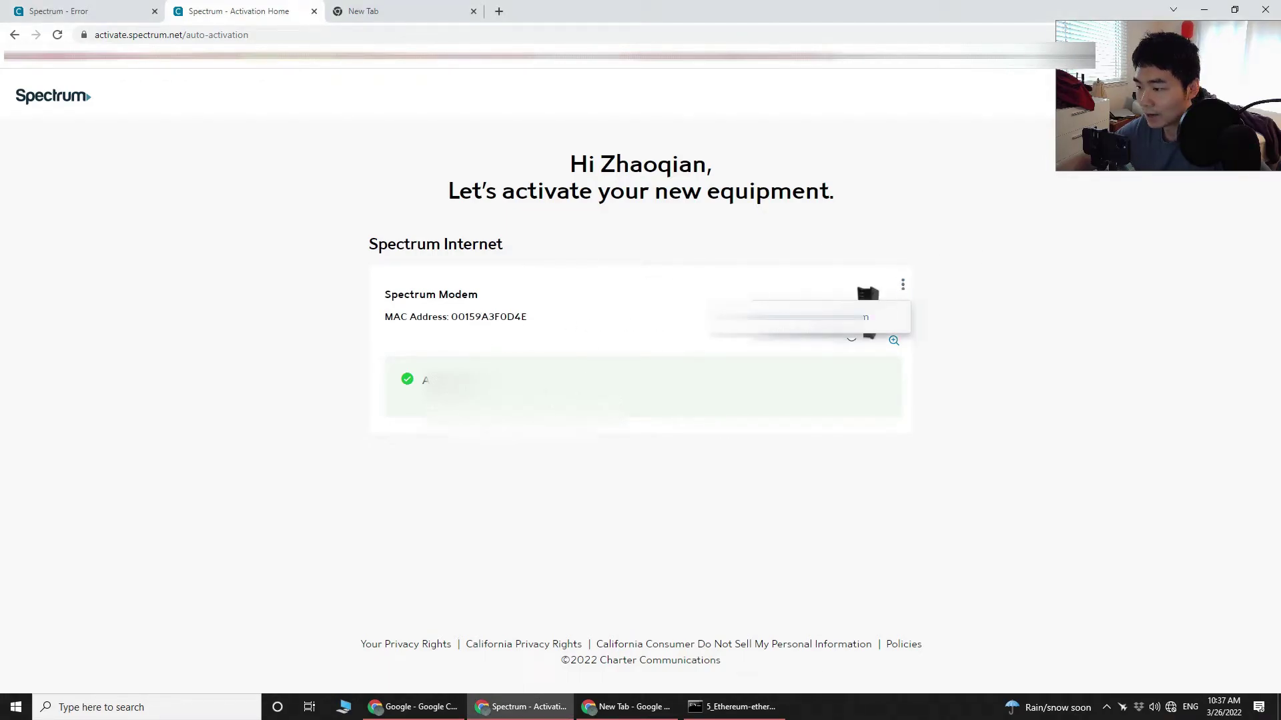
pyautogui.click(861, 317)
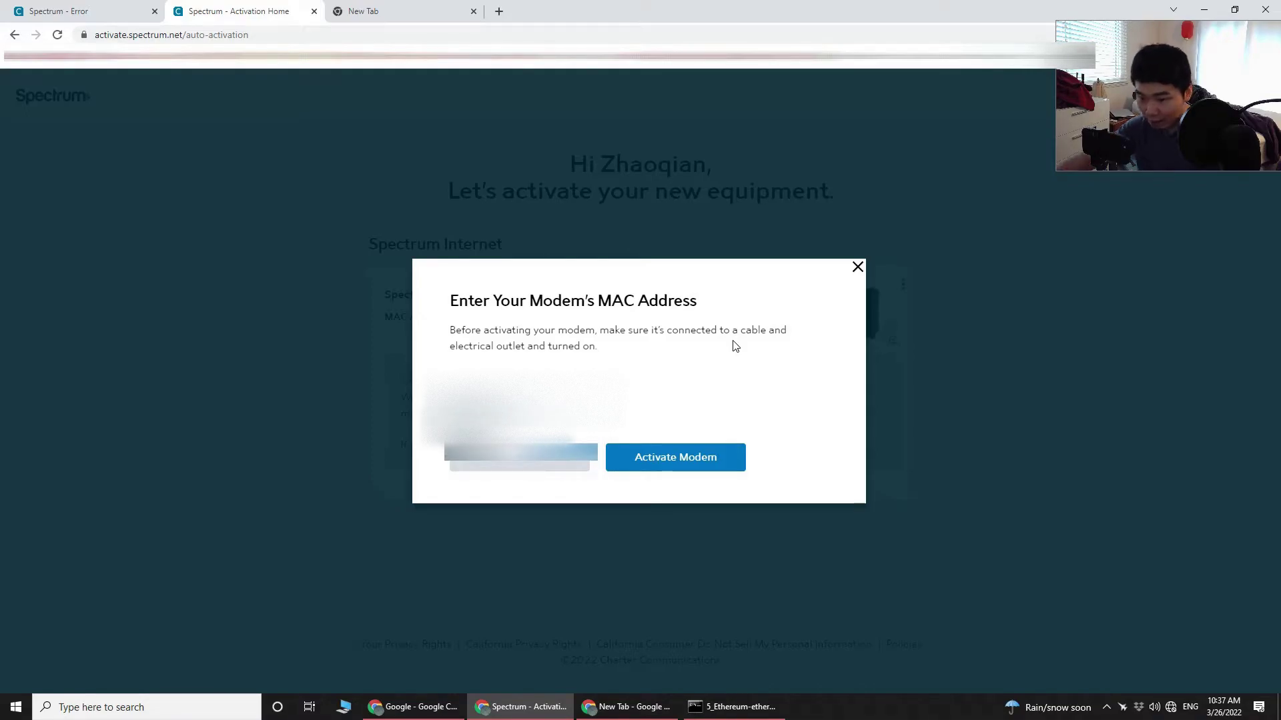
pyautogui.click(652, 459)
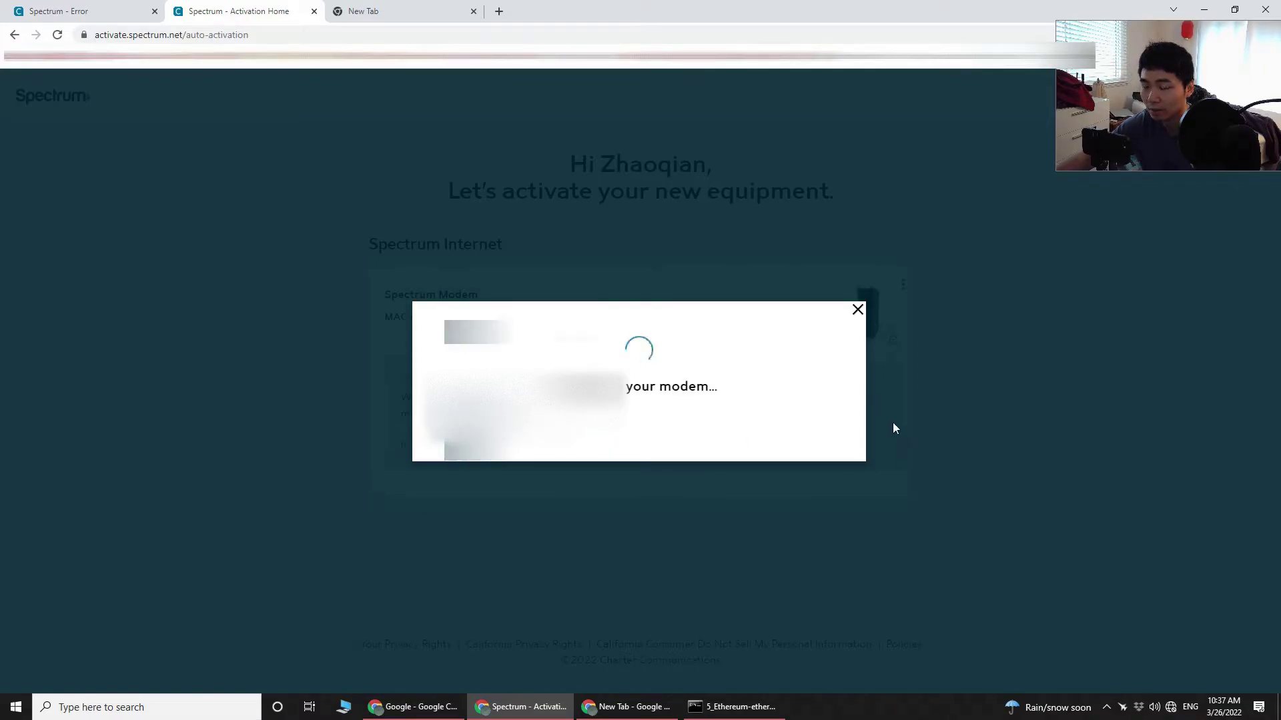
# - Check the Spectrum - Error tab, then return to the activation page listing the MTRLC LLC modem
pyautogui.hotkey('ctrl', 'shift', 'Tab')
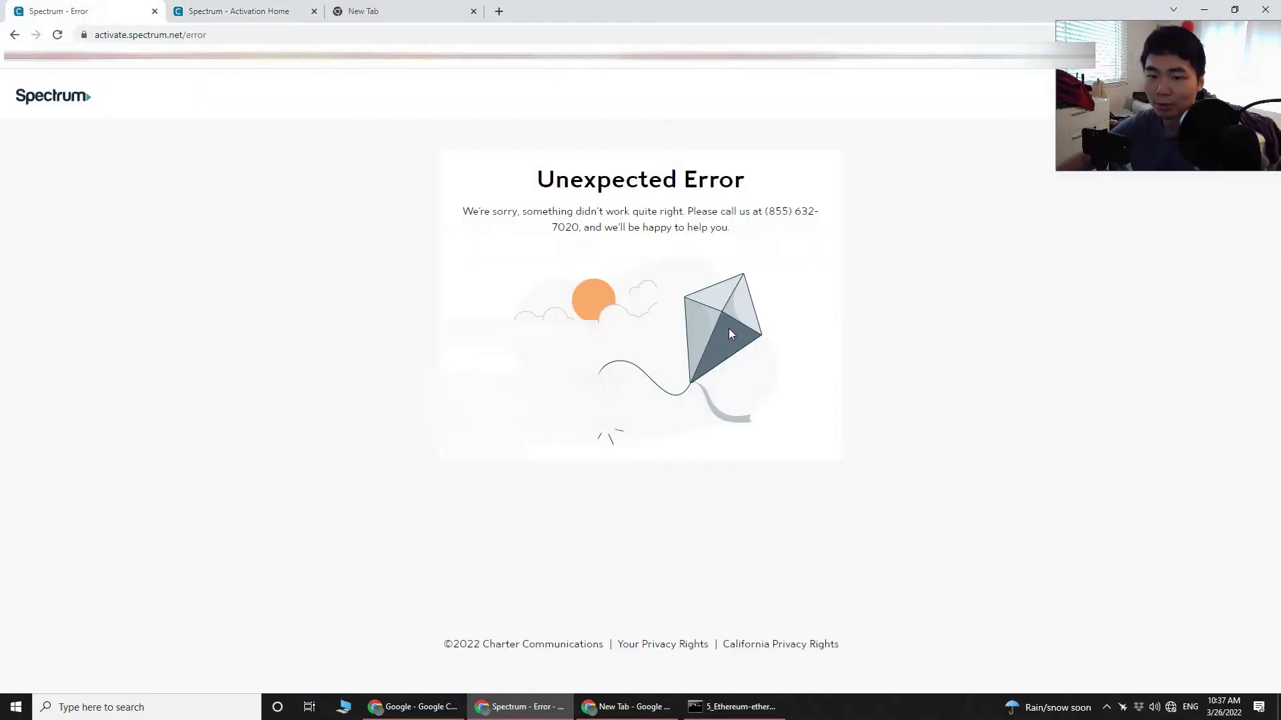
pyautogui.click(256, 10)
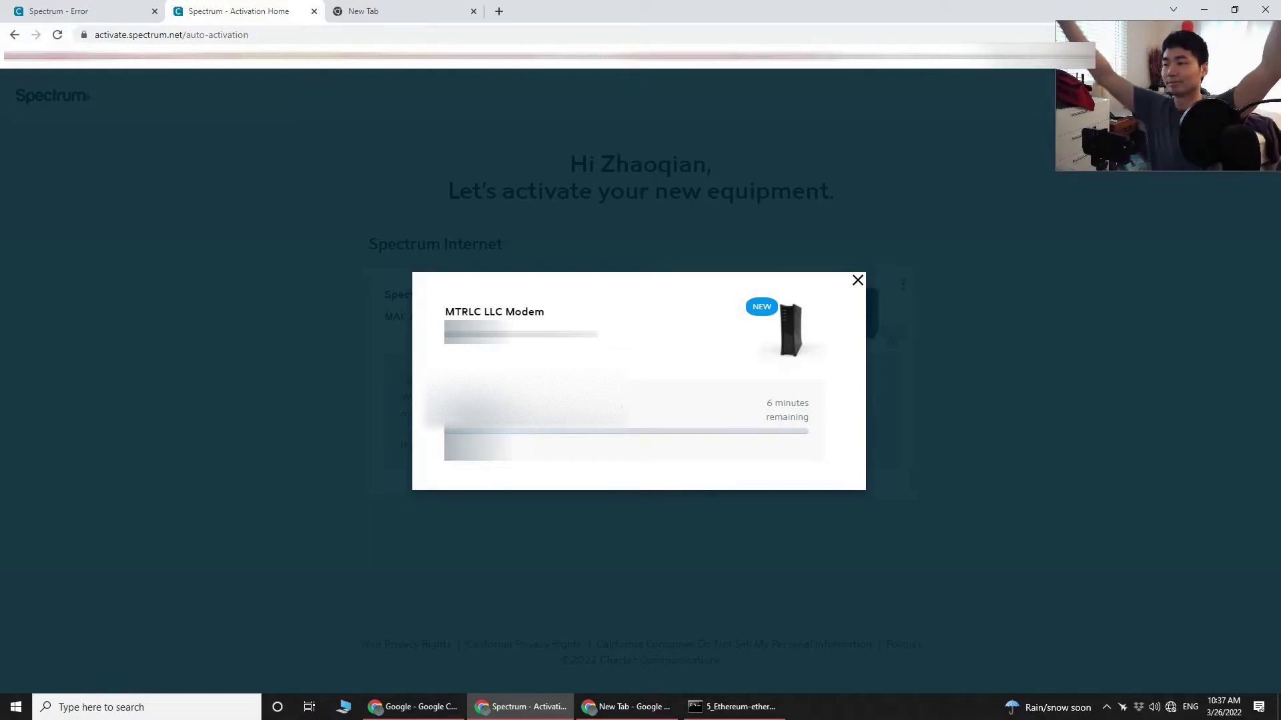
pyautogui.click(100, 8)
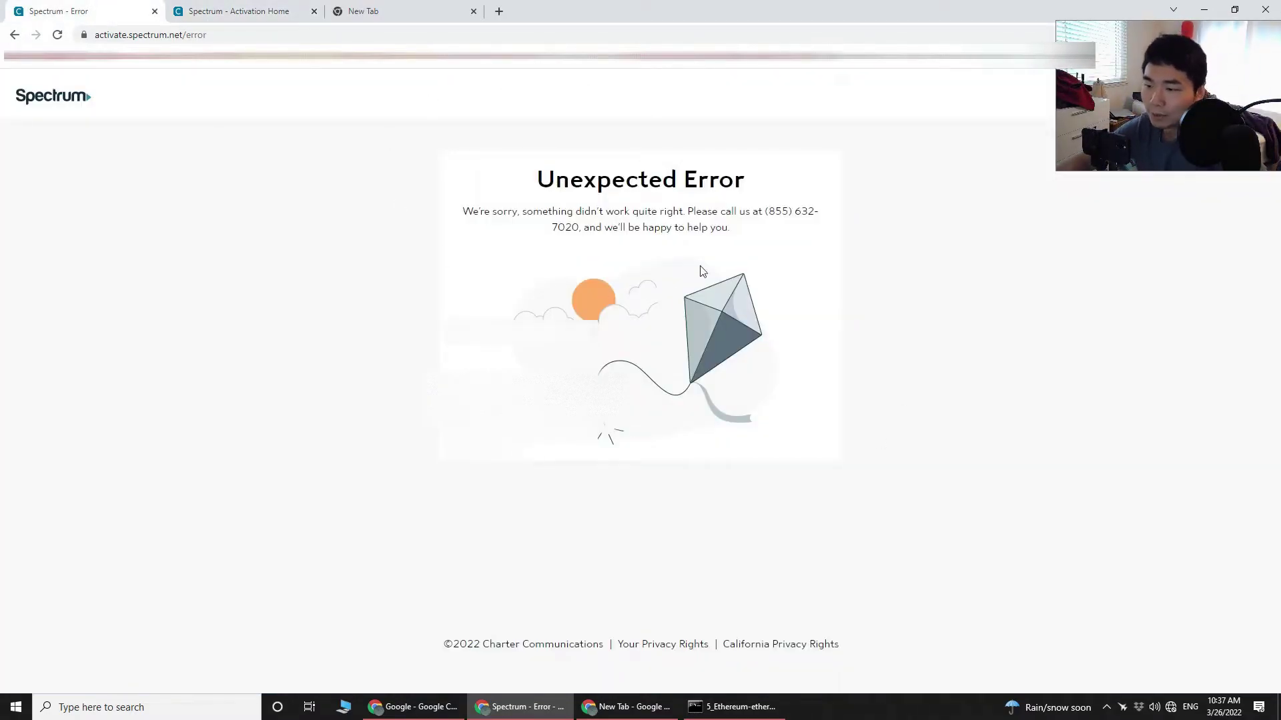
pyautogui.click(255, 8)
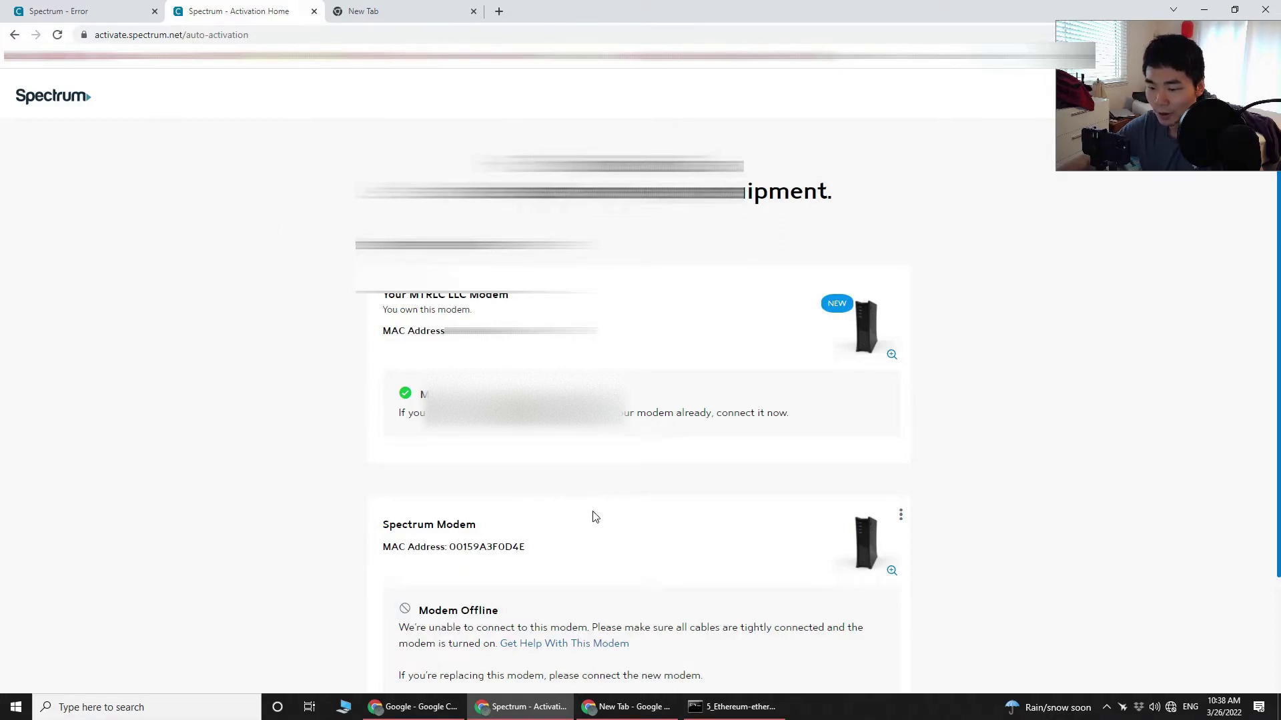
# - Scroll to the old modem, select its MAC address, and wait for 'Restarting the modem...'
pyautogui.scroll(-1, 608, 451)
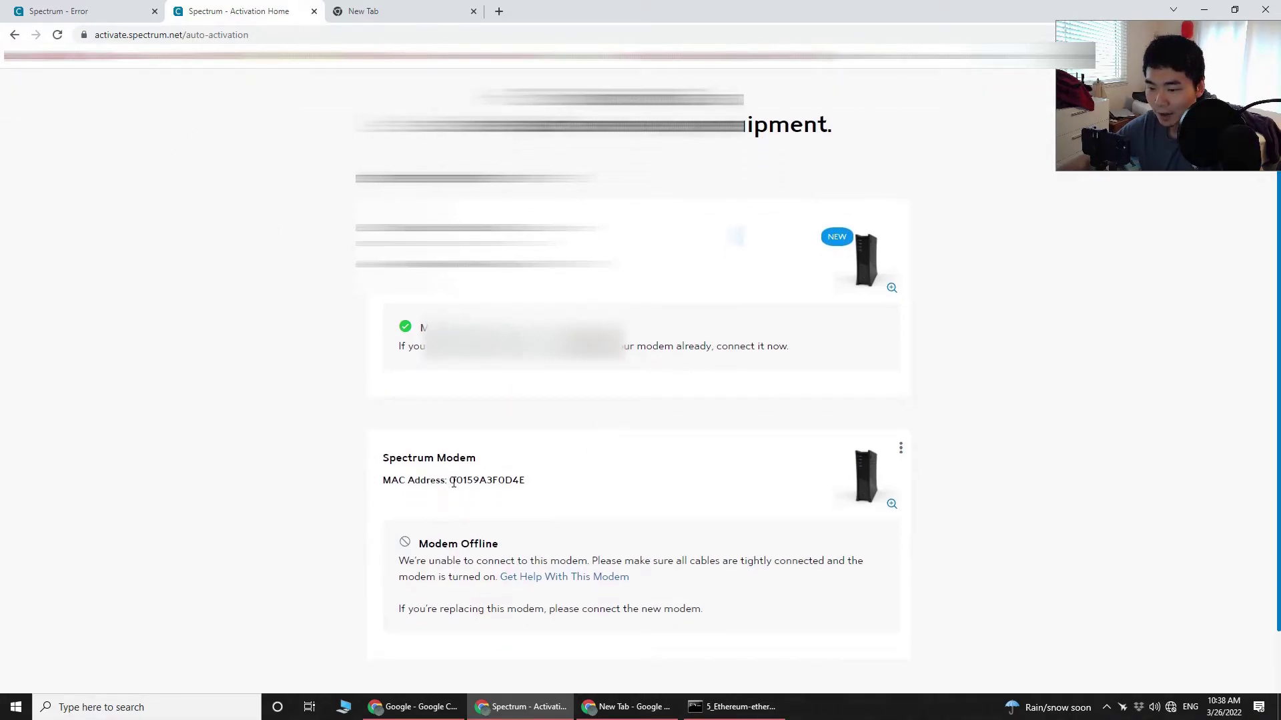
pyautogui.moveTo(453, 481); pyautogui.dragTo(530, 493)
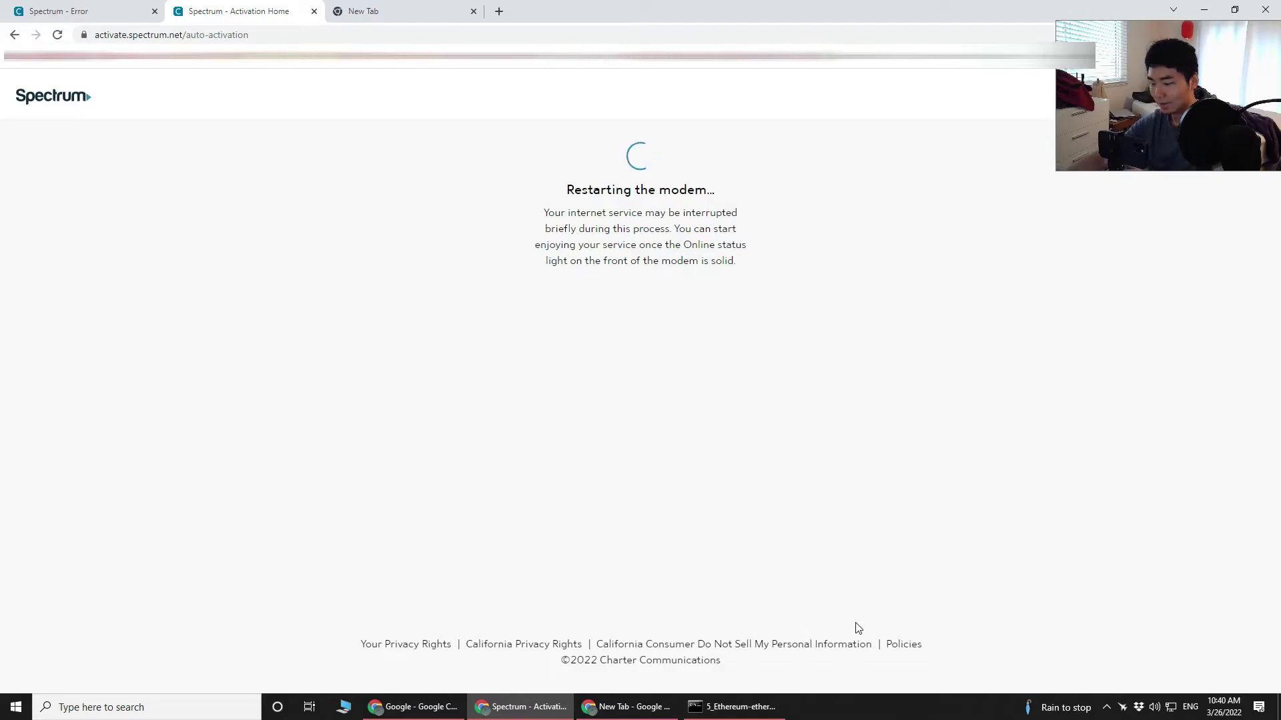
pyautogui.moveTo(1175, 709)
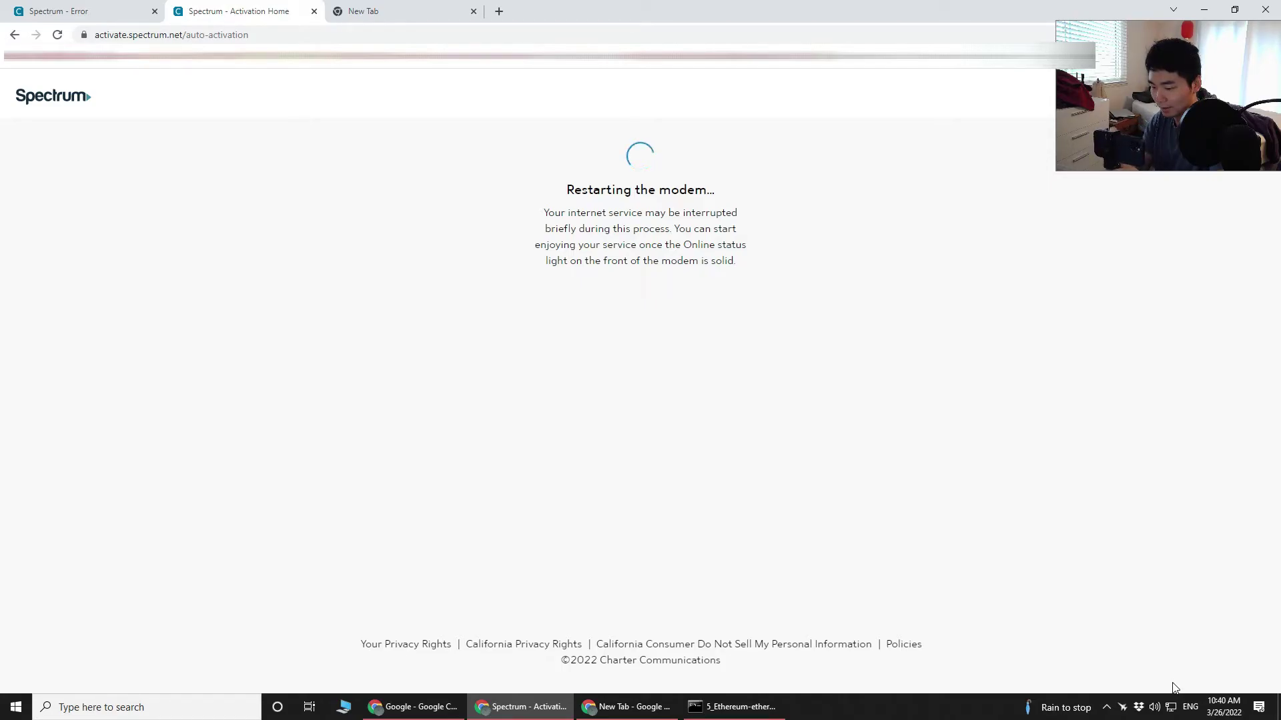
# - Search Google for 'flights' in a new tab, getting about 2,150,000,000 results
pyautogui.click(499, 10)
pyautogui.press('Return')
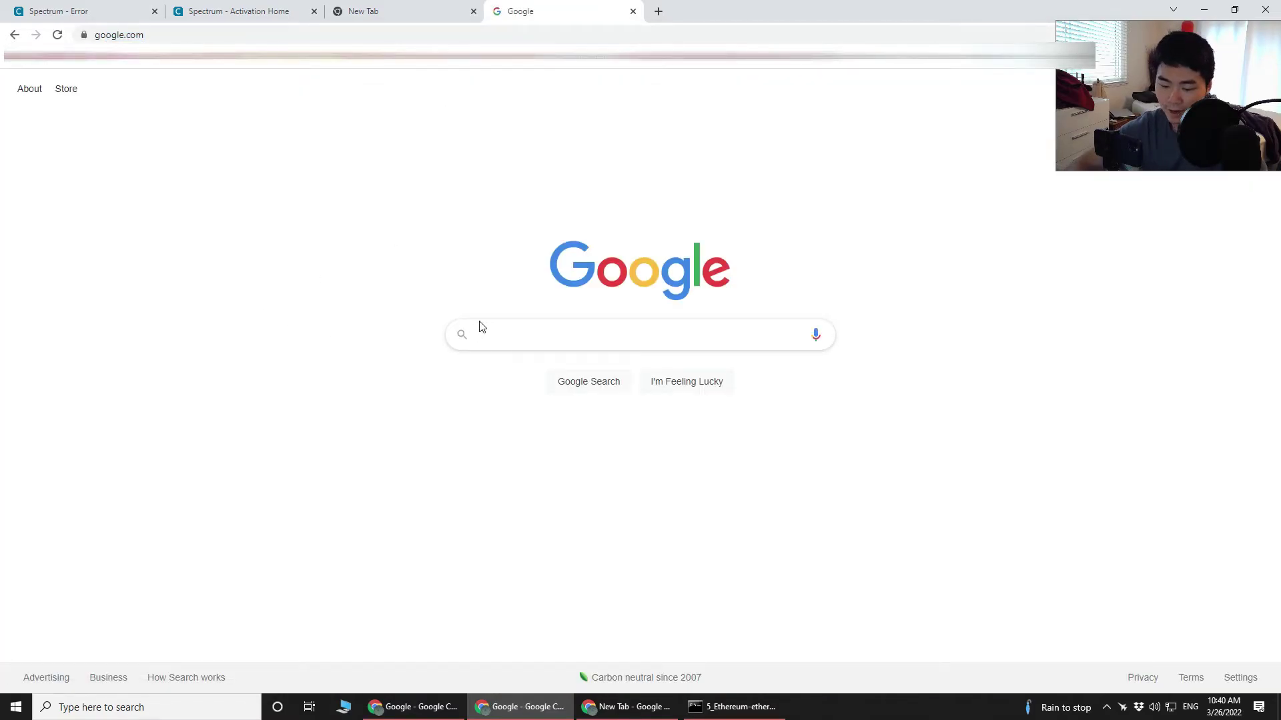
pyautogui.click(488, 341)
pyautogui.write('flights')
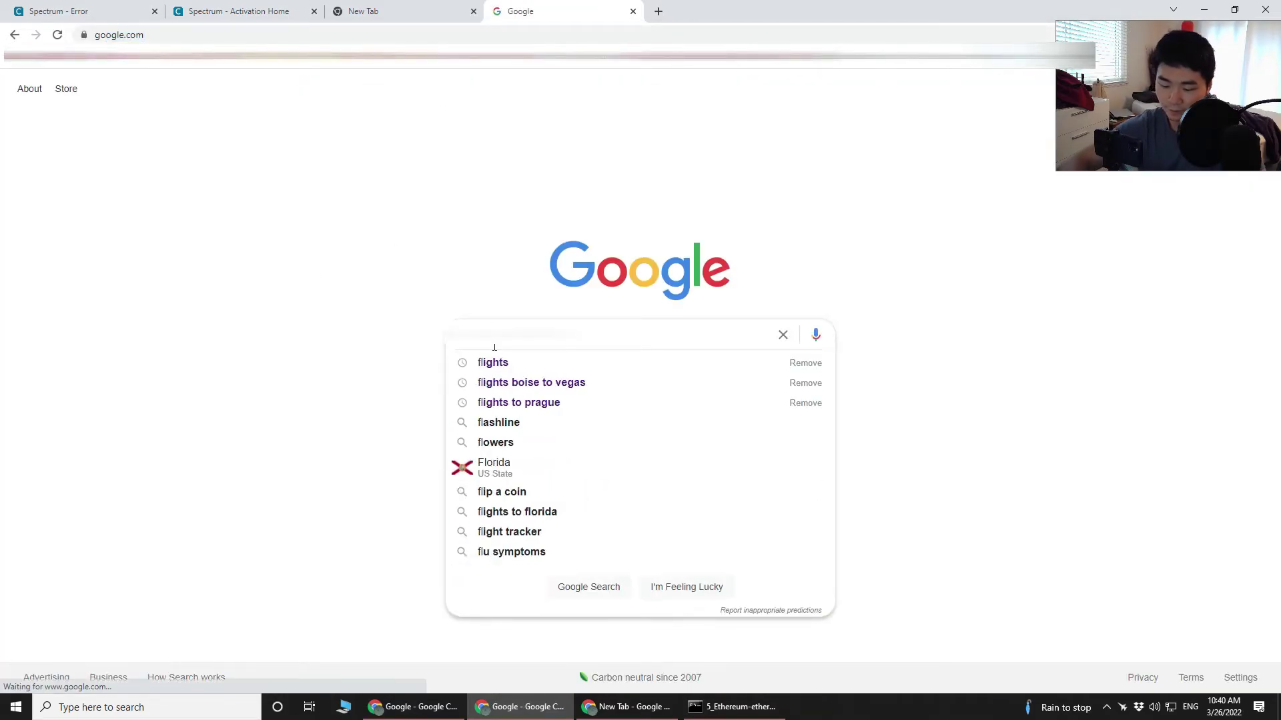
pyautogui.press('Return')
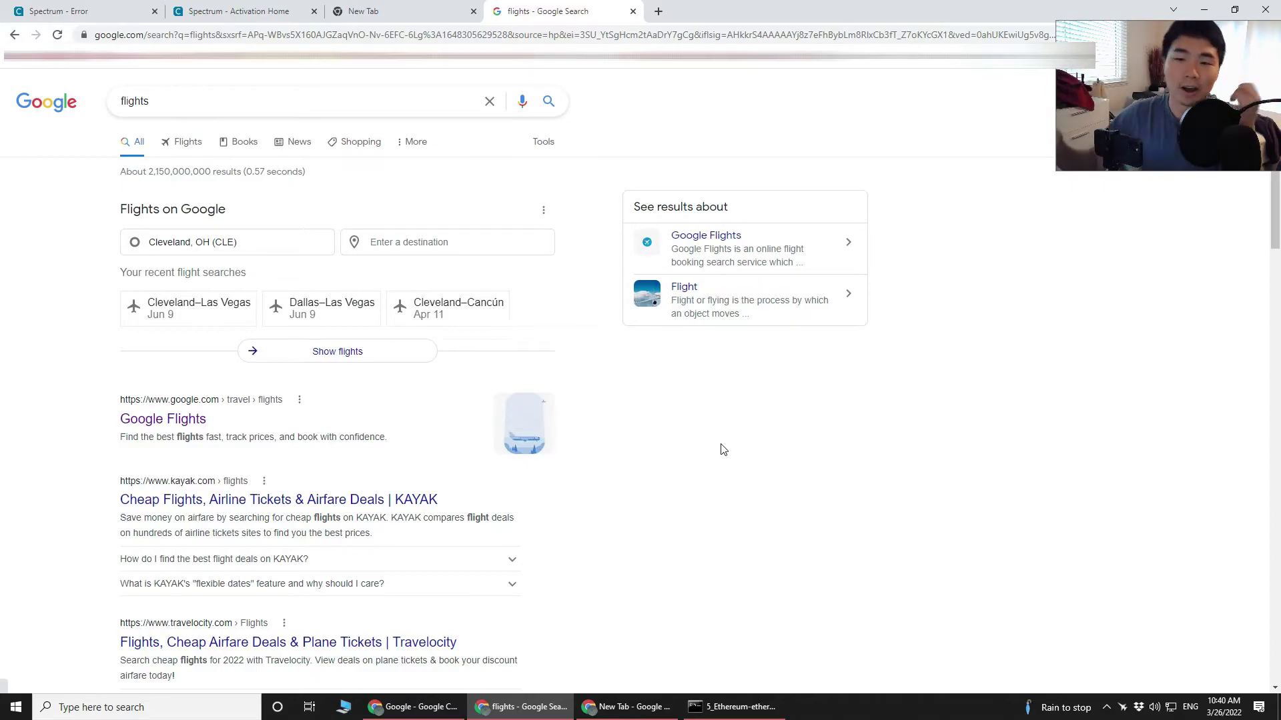
# - Load activate.spectrum.net in the empty new tab
pyautogui.click(248, 6)
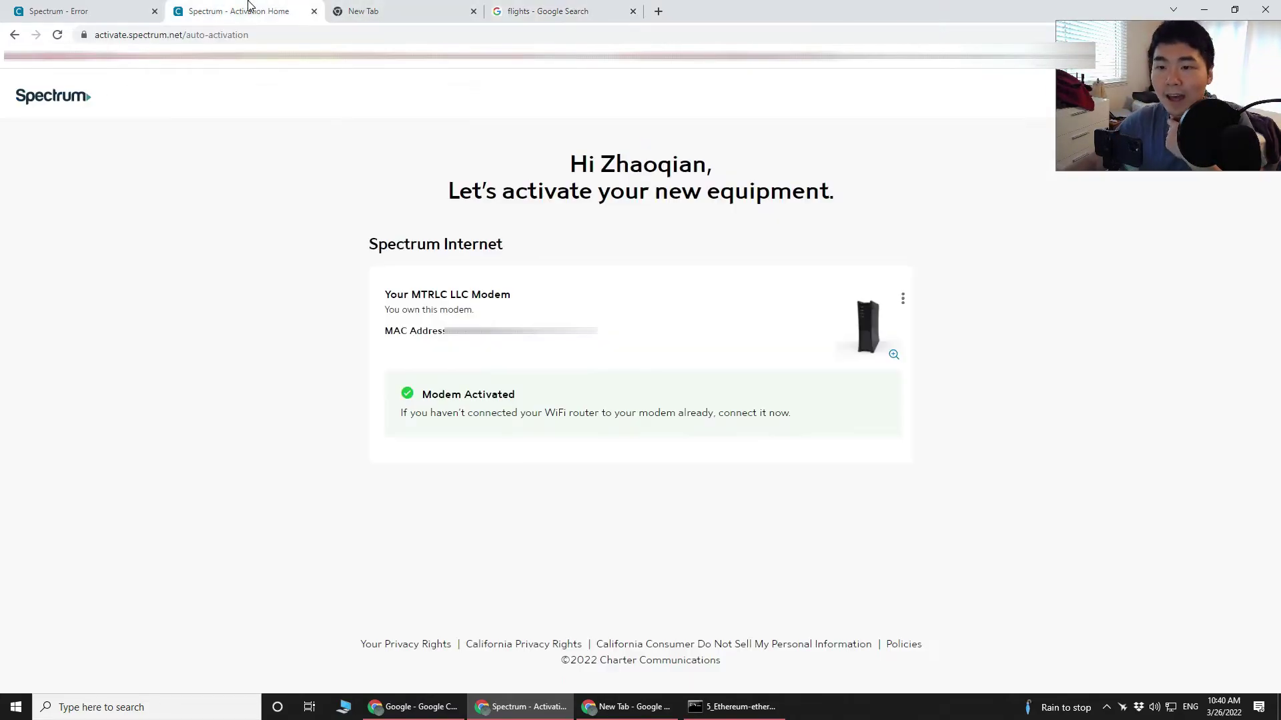
pyautogui.click(349, 6)
pyautogui.click(322, 34)
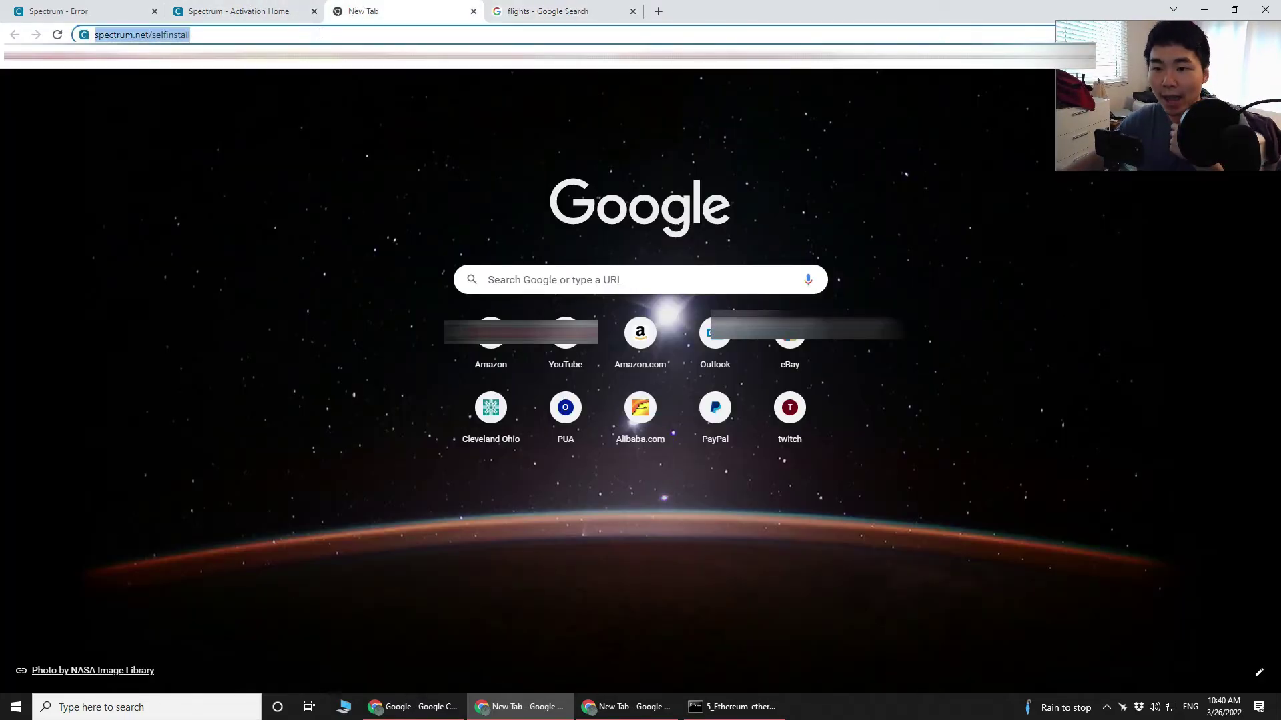
pyautogui.write('activate.spectrum.net')
pyautogui.press('Return')
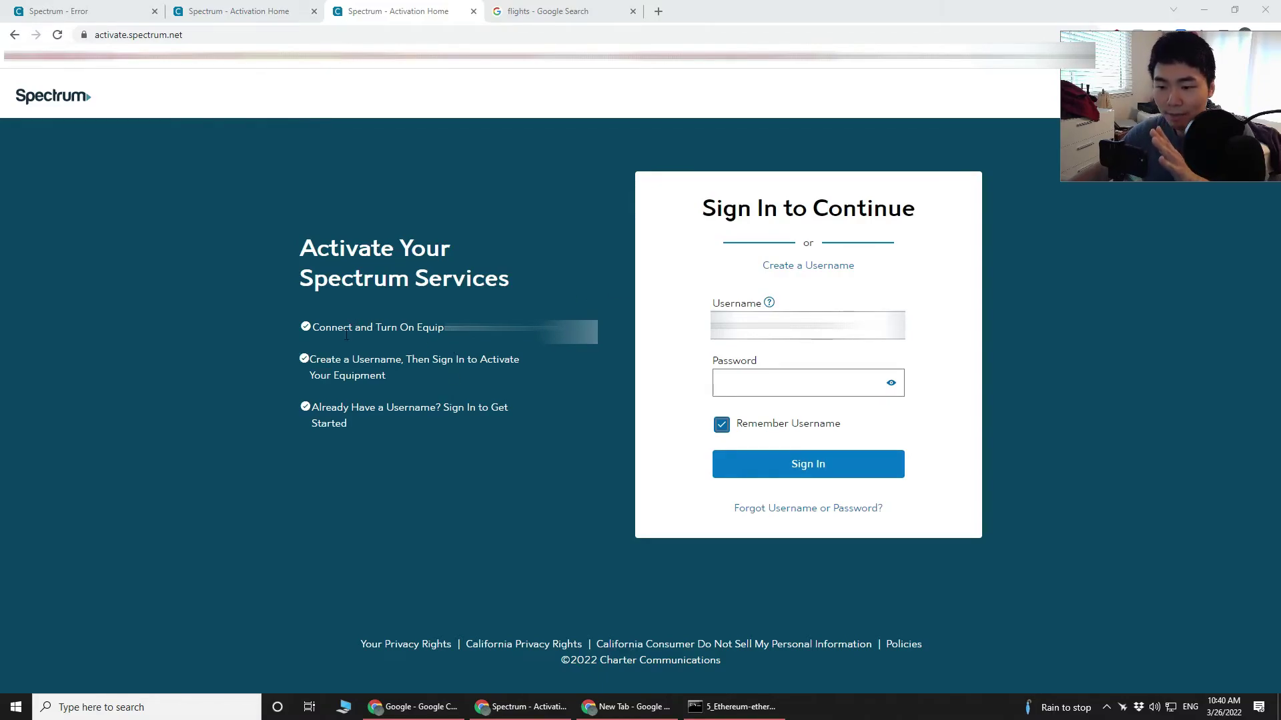
# - Skim the sign-in page's steps, then return to the tab showing MTRLC LLC Modem Activated
pyautogui.moveTo(330, 361); pyautogui.dragTo(472, 375)
pyautogui.click(473, 377)
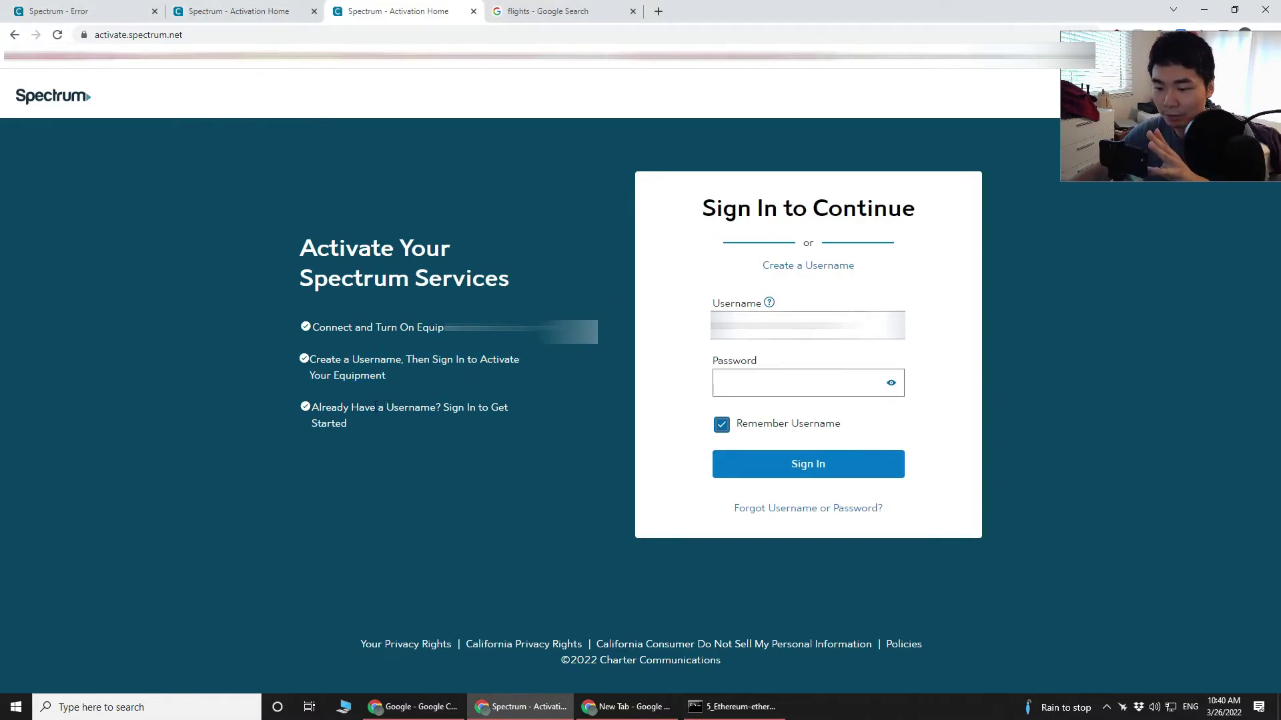
pyautogui.moveTo(356, 409); pyautogui.dragTo(508, 443)
pyautogui.click(508, 444)
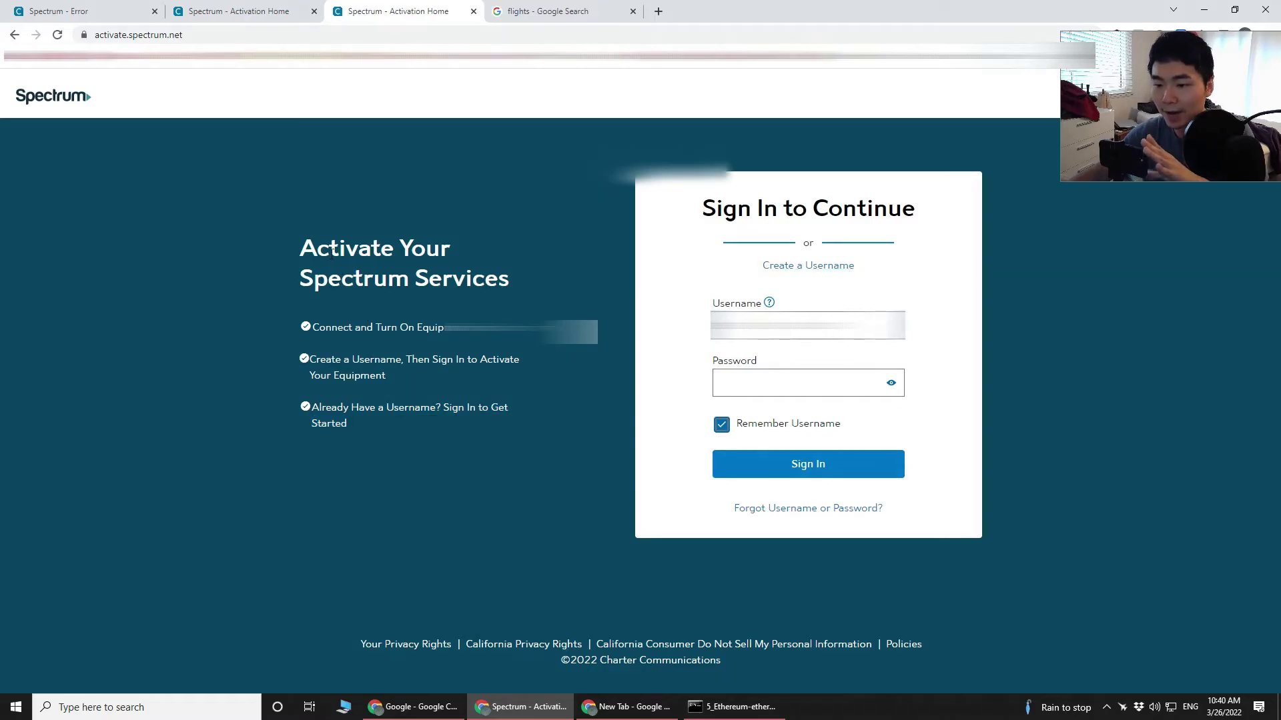
pyautogui.click(235, 11)
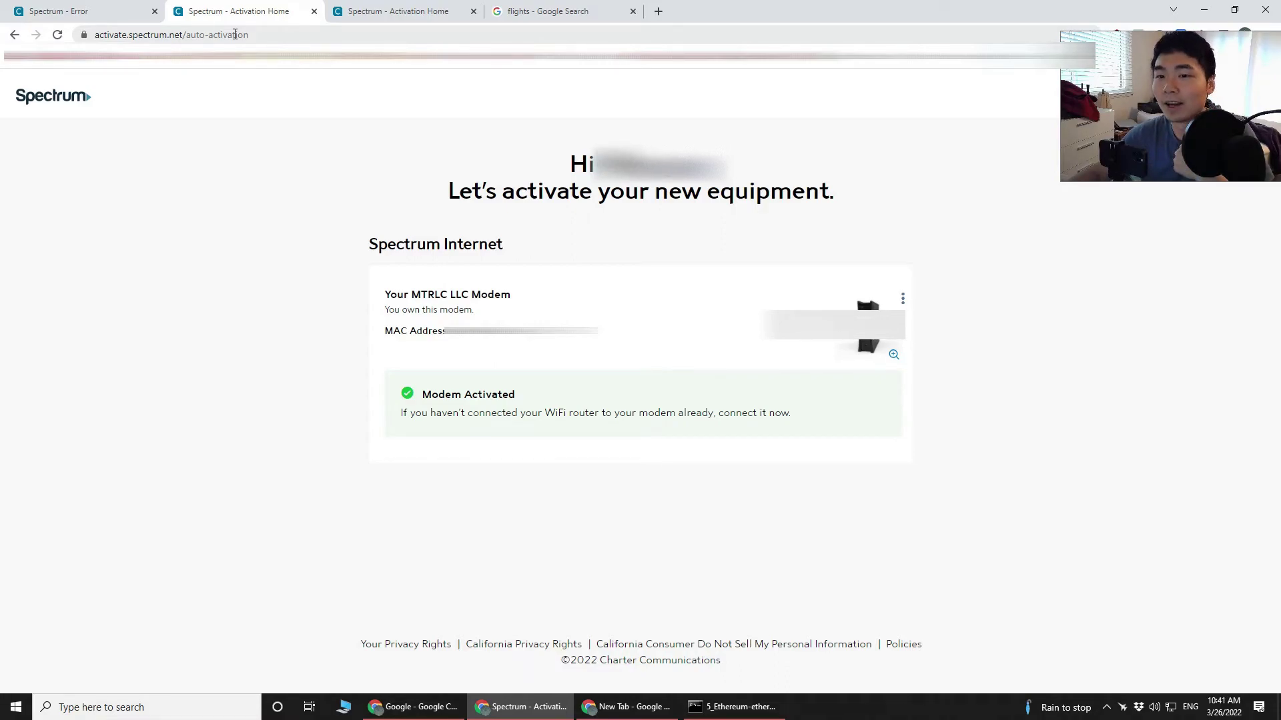
# - Bring the third 'Spectrum - Activation Home' tab, showing Sign In to Continue, to the front
pyautogui.click(372, 5)
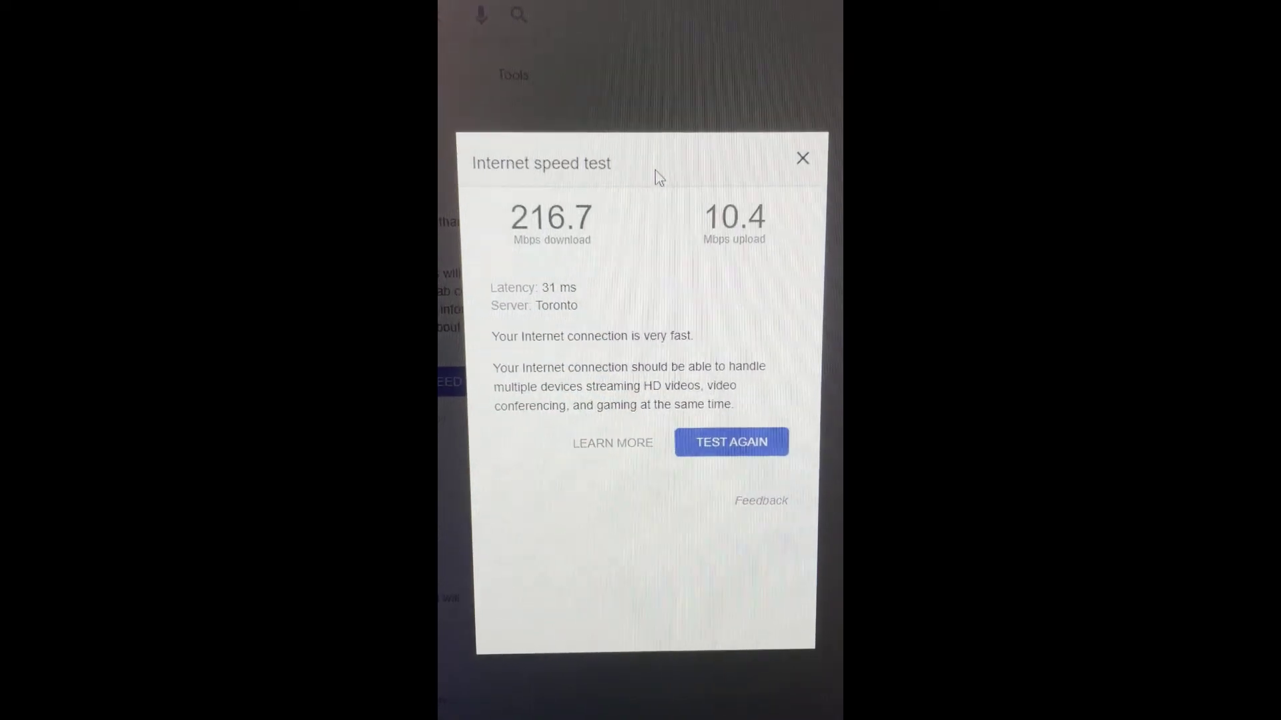
pyautogui.moveTo(534, 198); pyautogui.dragTo(587, 201)
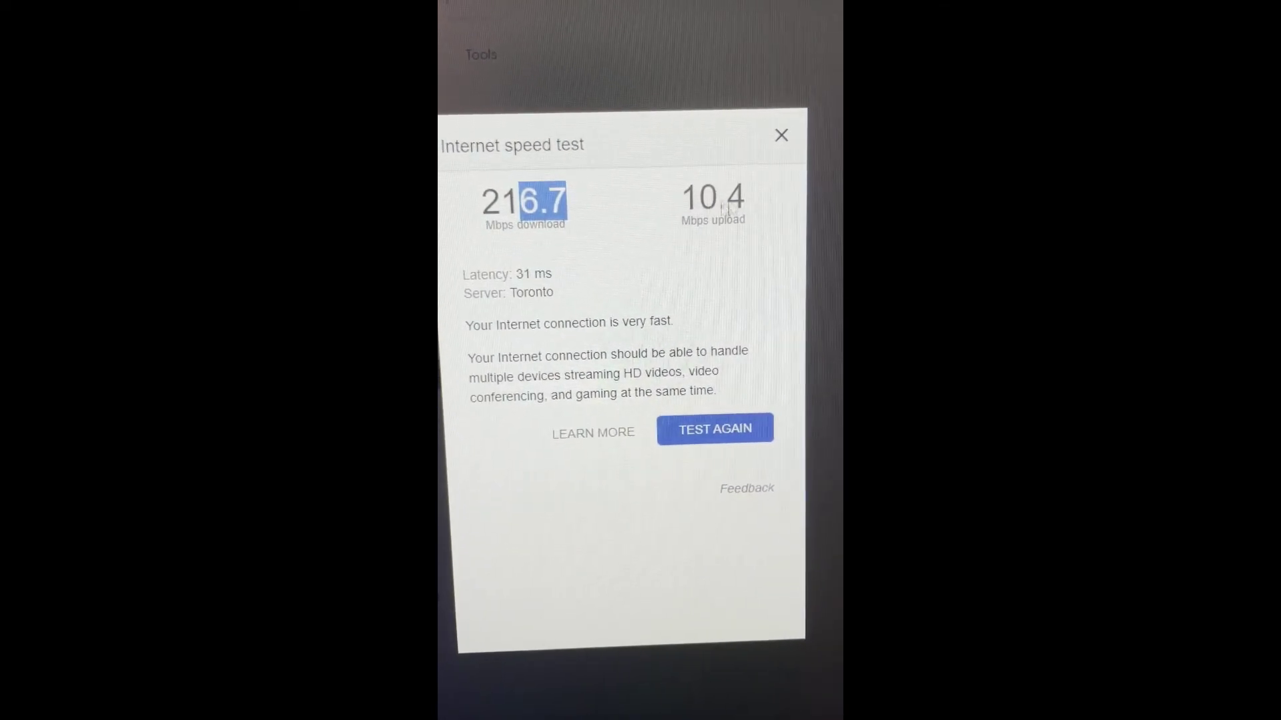
pyautogui.moveTo(702, 198); pyautogui.dragTo(768, 200)
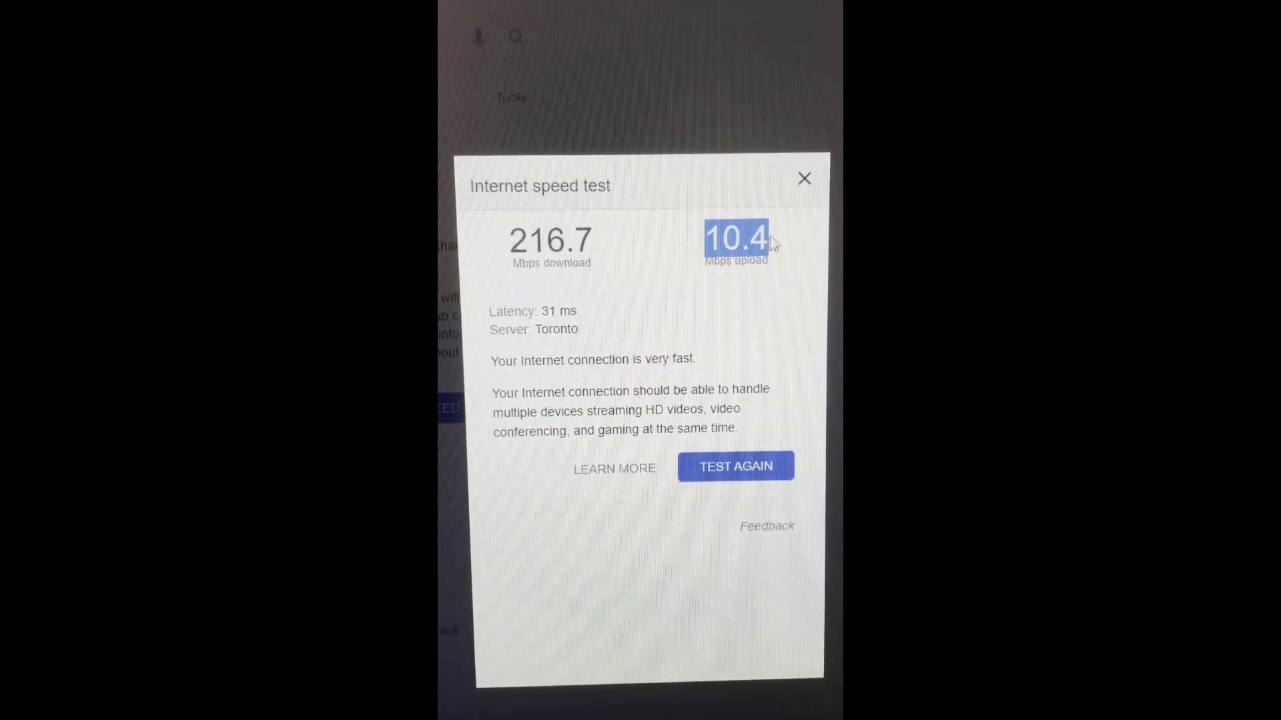
pyautogui.moveTo(598, 243); pyautogui.dragTo(511, 236)
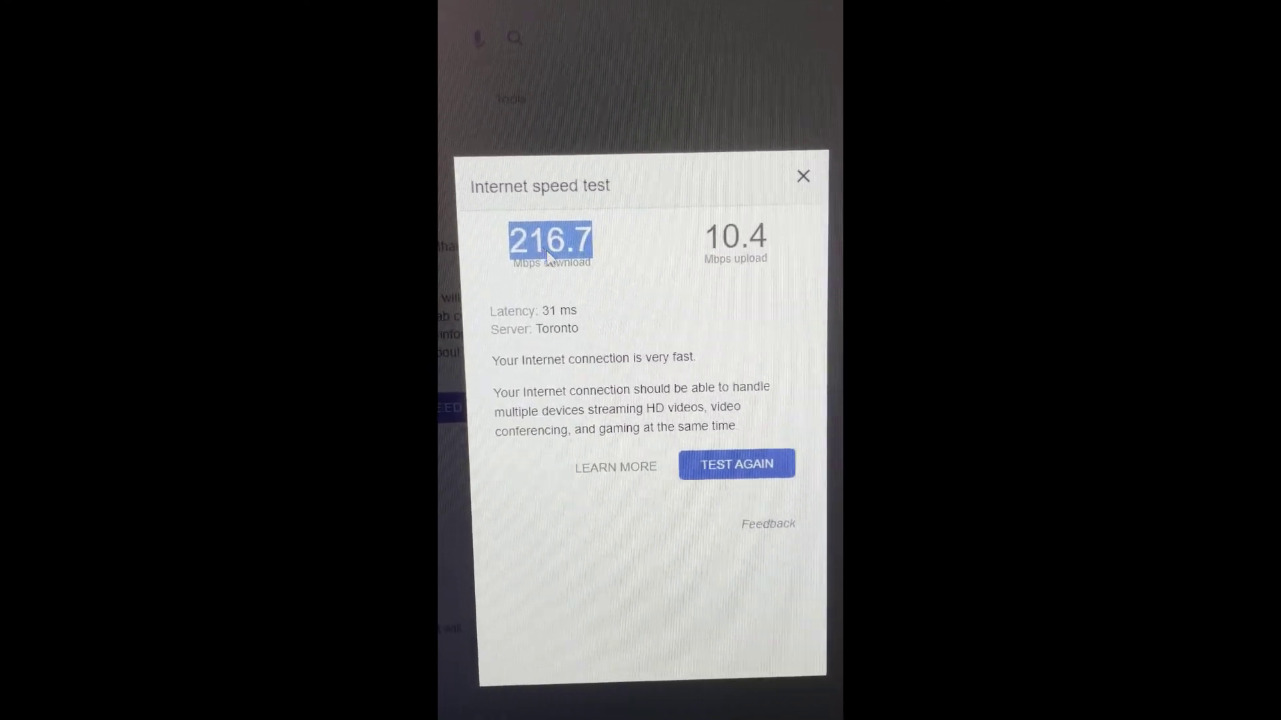
pyautogui.click(553, 277)
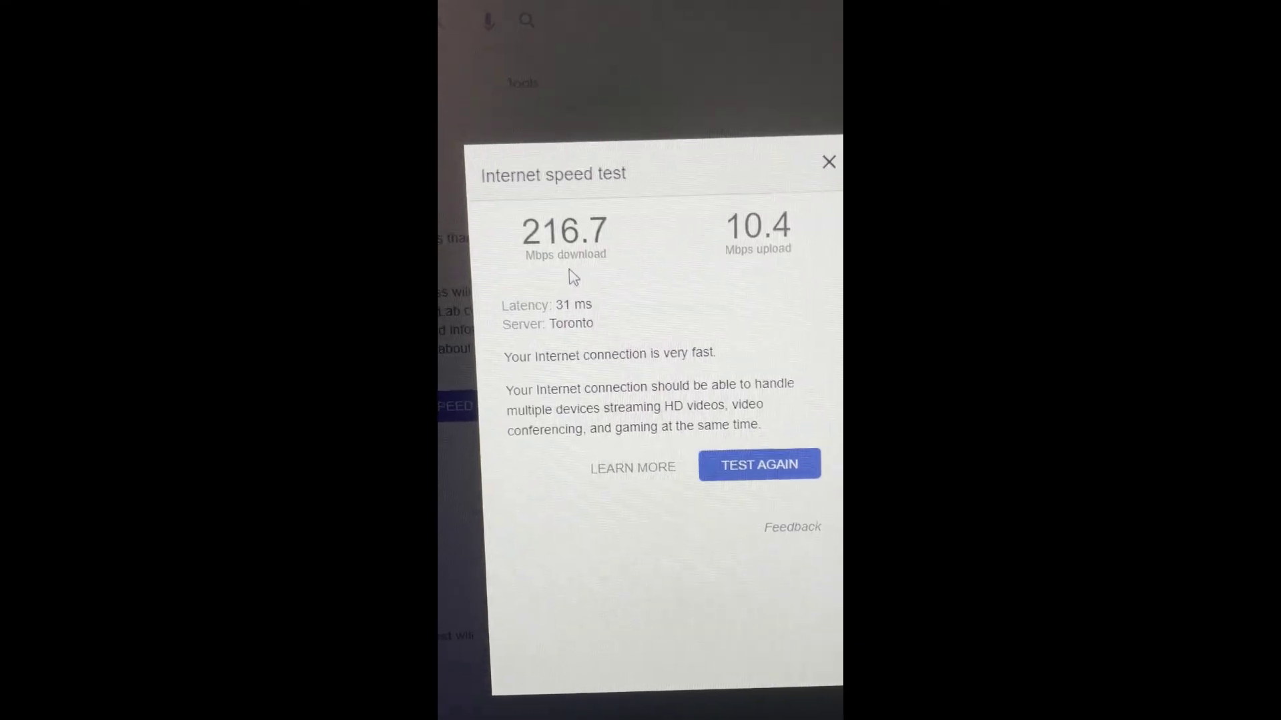
pyautogui.moveTo(705, 239); pyautogui.dragTo(820, 260)
pyautogui.click(806, 261)
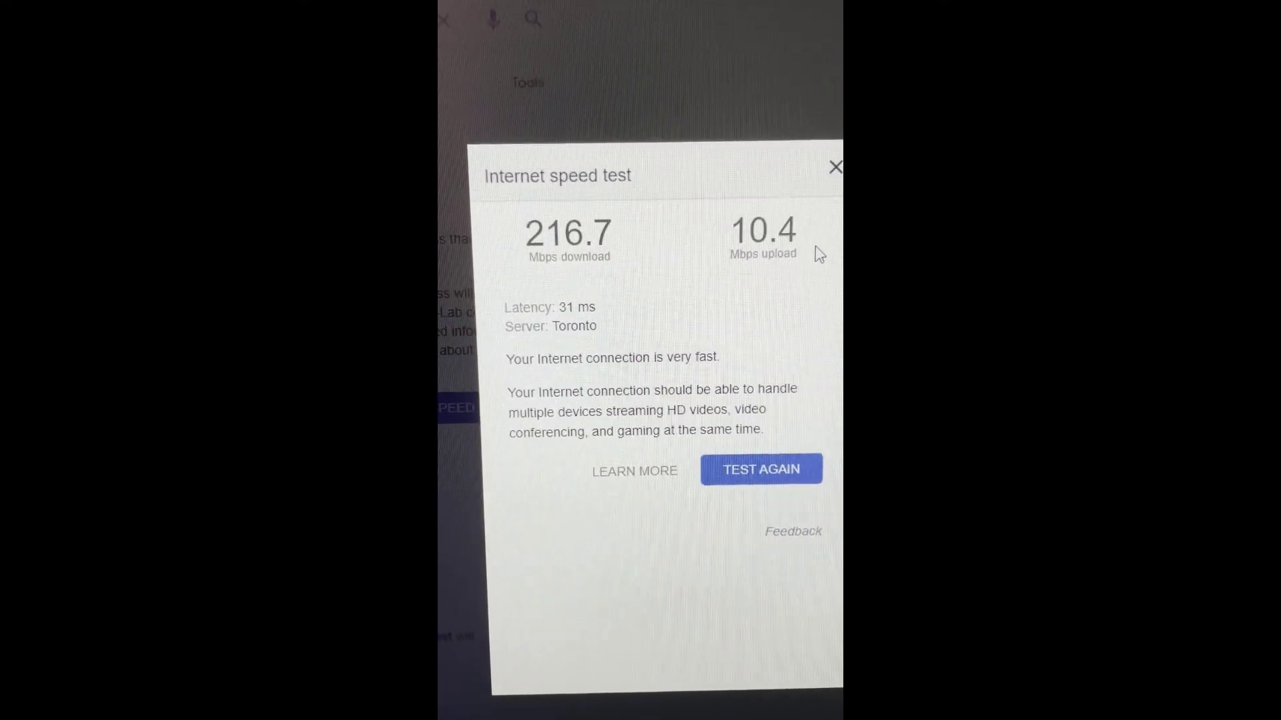